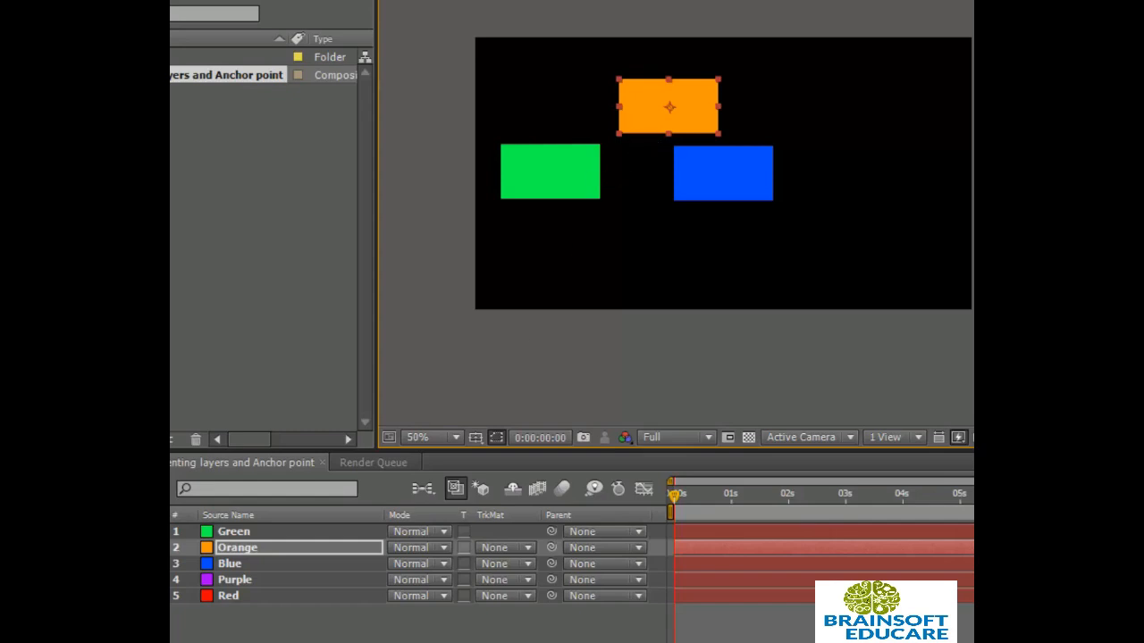
Step: Scale all five colour layers to 10%
left_click_drag(286, 638, 236, 545)
key("s")
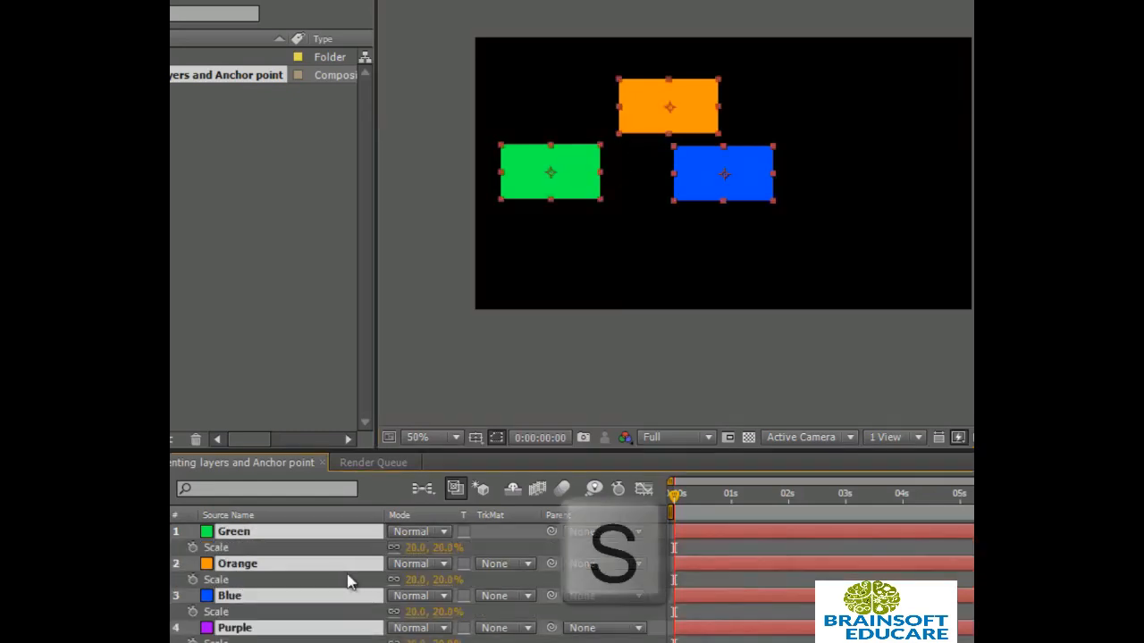
left_click(445, 549)
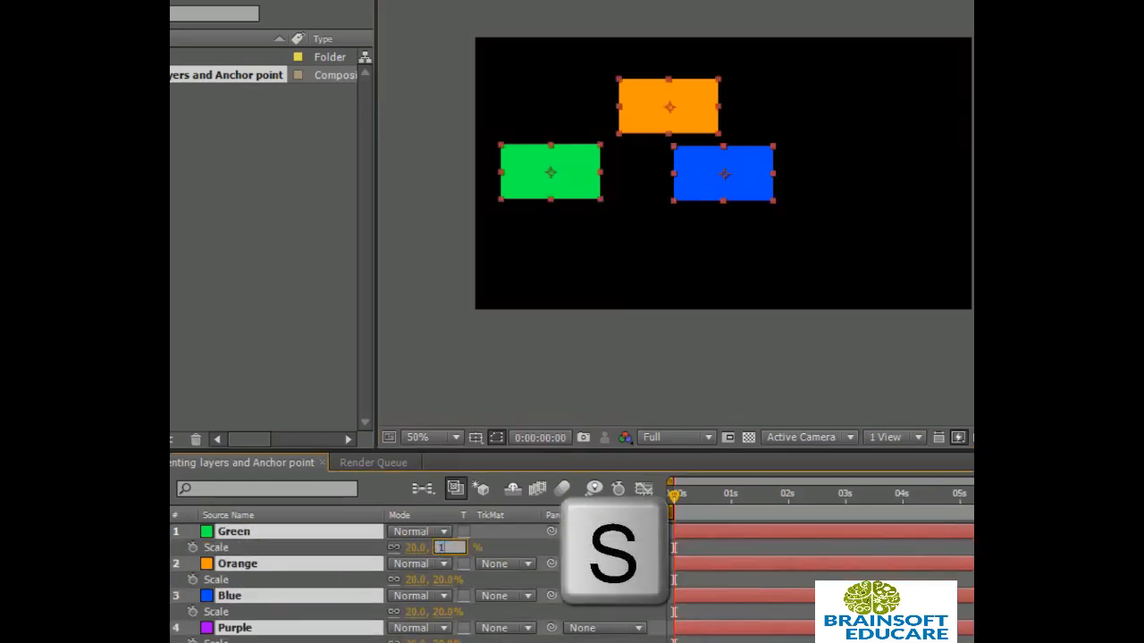
type("10")
key("Return")
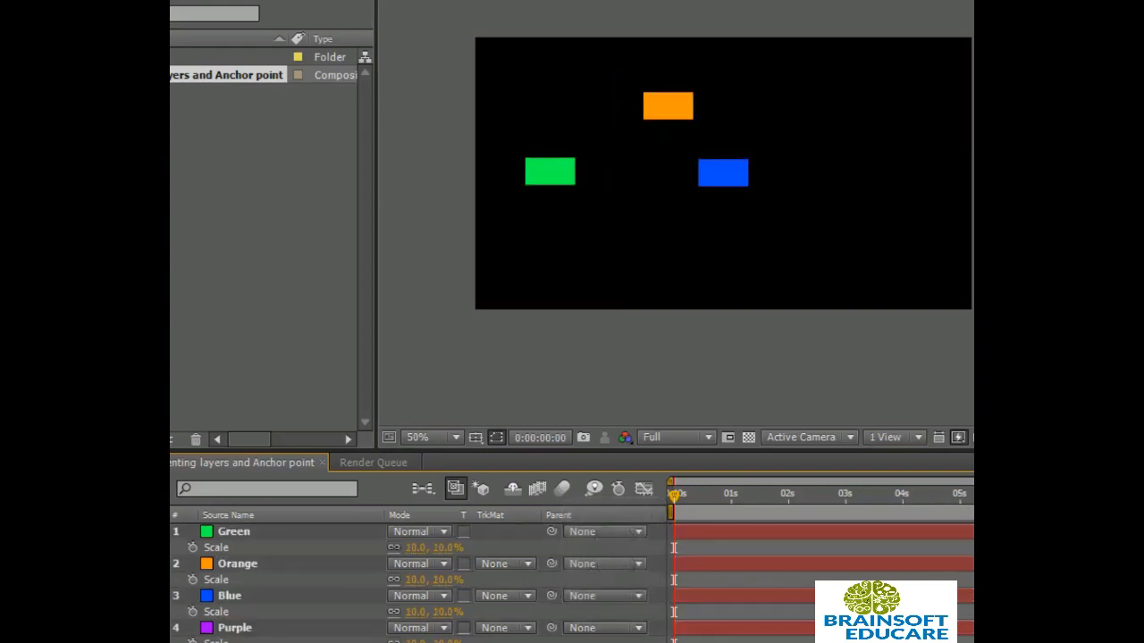
Step: Arrange the rectangles in a cross: orange above, blue below and purple to the right of red, with green to its left
left_click(241, 564)
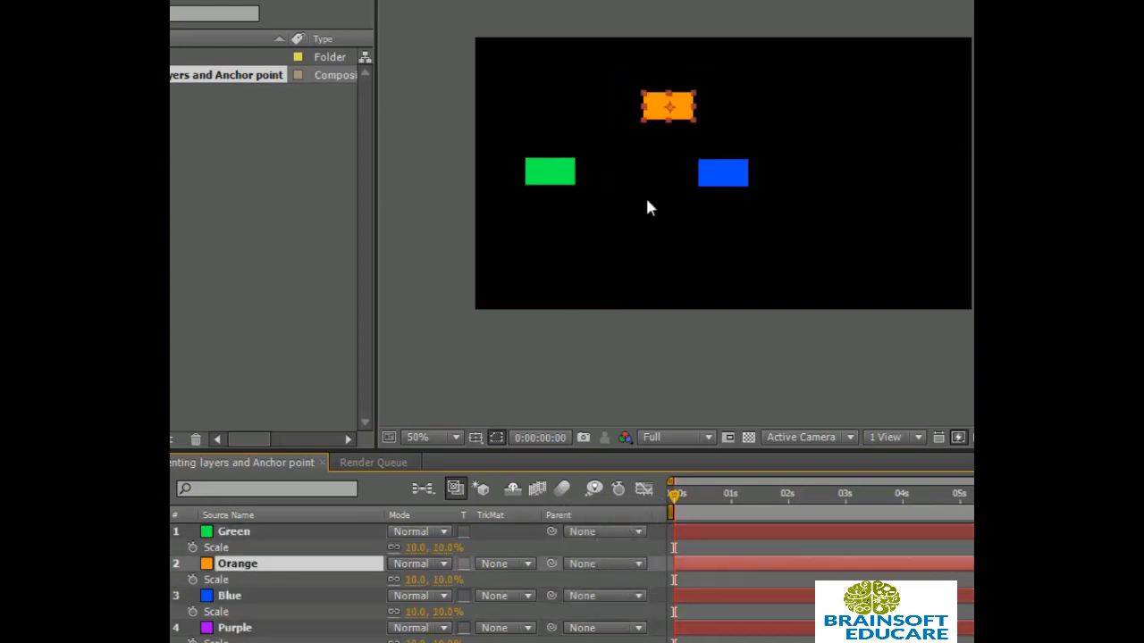
left_click_drag(655, 107, 599, 129)
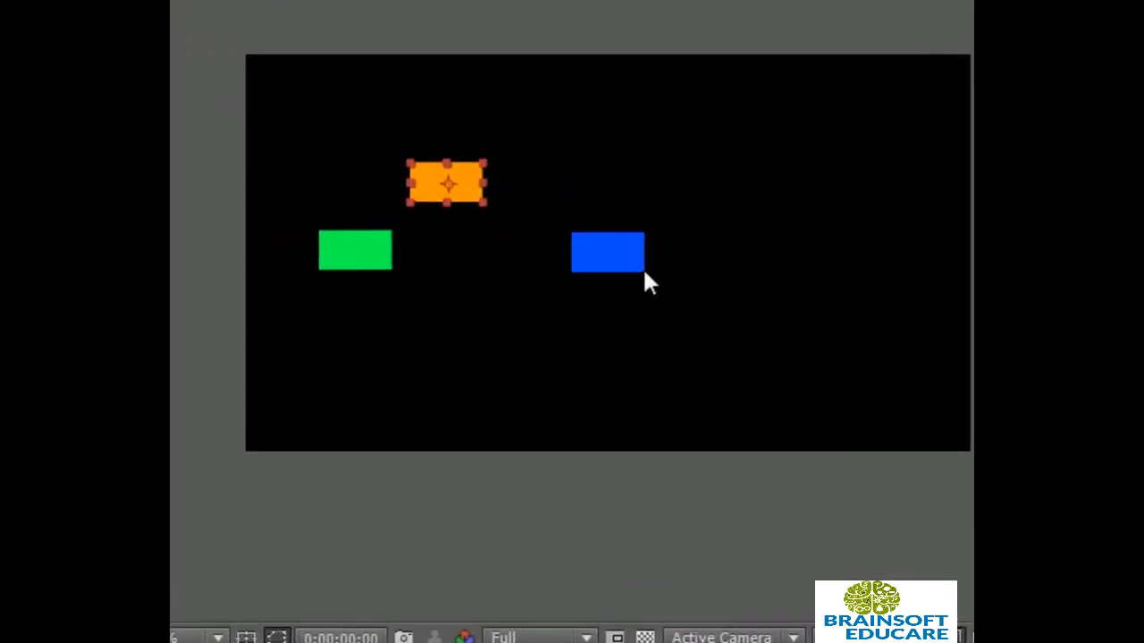
left_click_drag(597, 266, 474, 313)
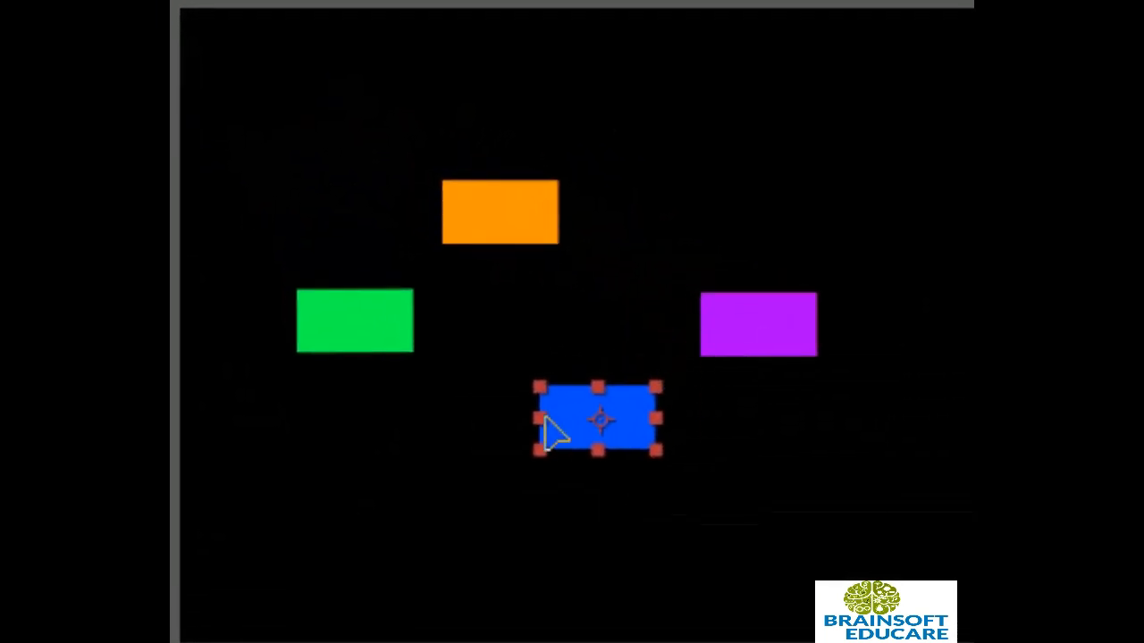
left_click_drag(545, 417, 485, 447)
left_click_drag(759, 333, 673, 331)
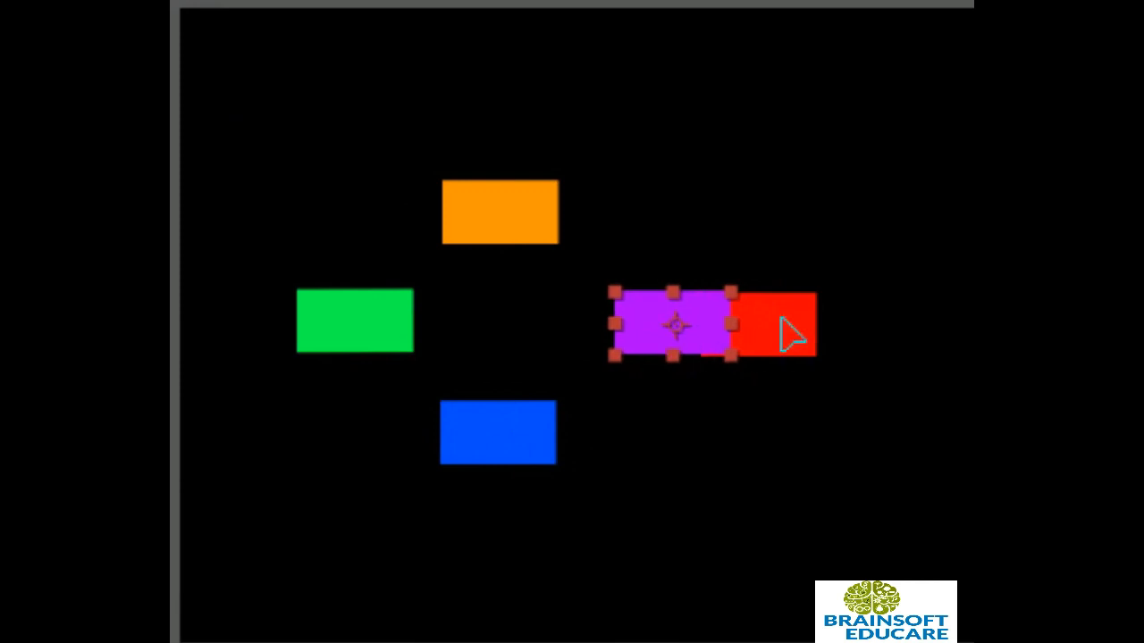
left_click_drag(791, 335, 543, 332)
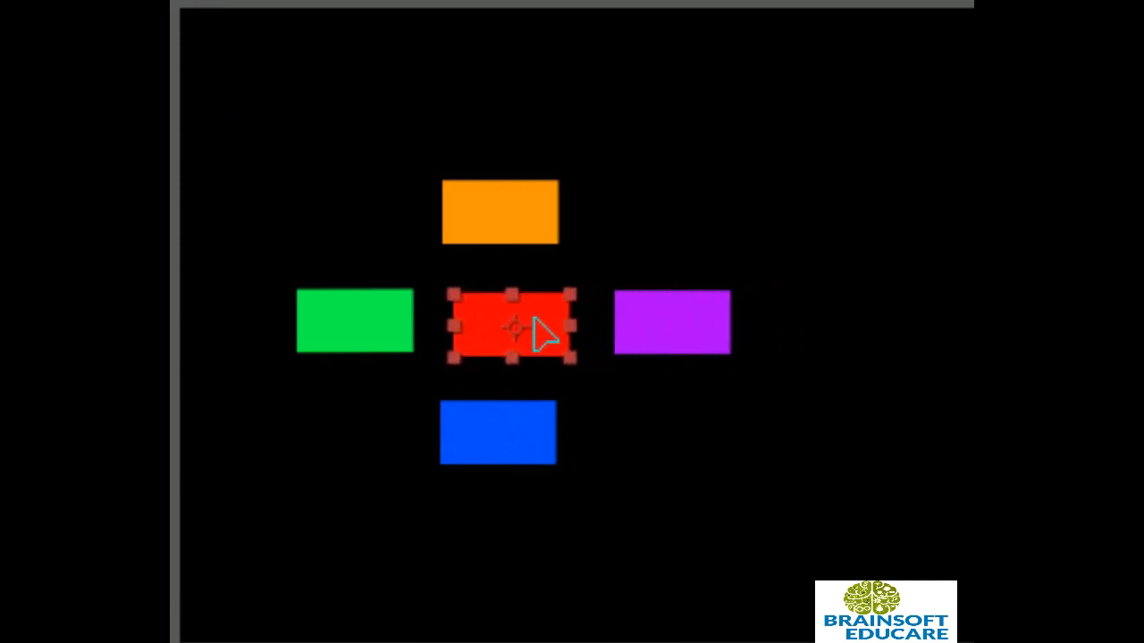
Step: Nudge the orange and blue rectangles to line up vertically with the red one
left_click_drag(519, 222, 516, 216)
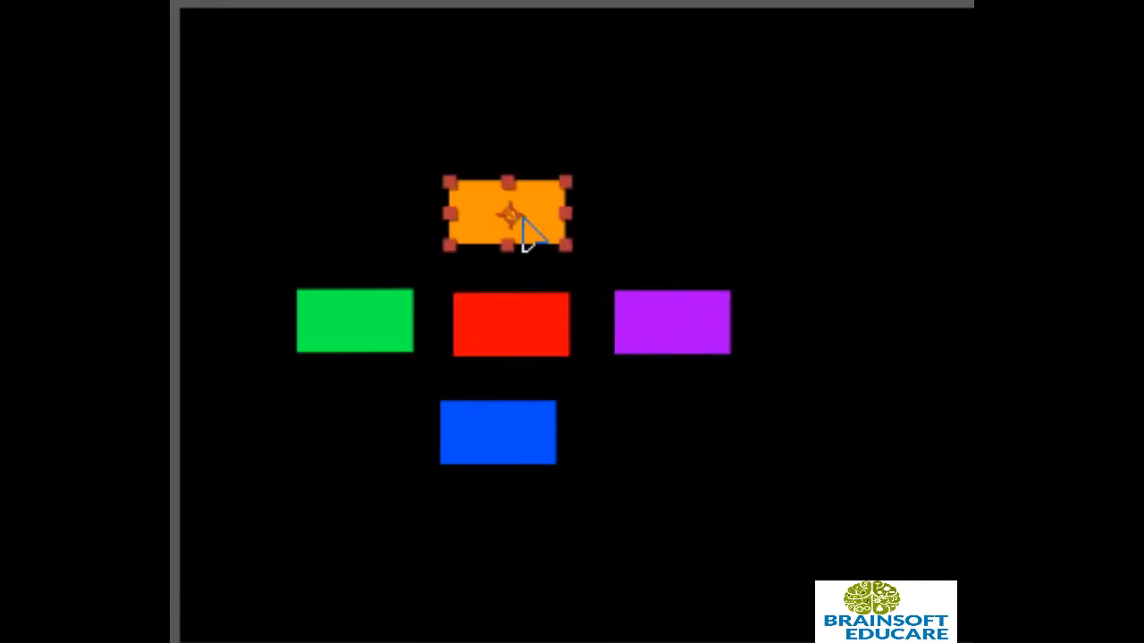
left_click_drag(489, 444, 494, 445)
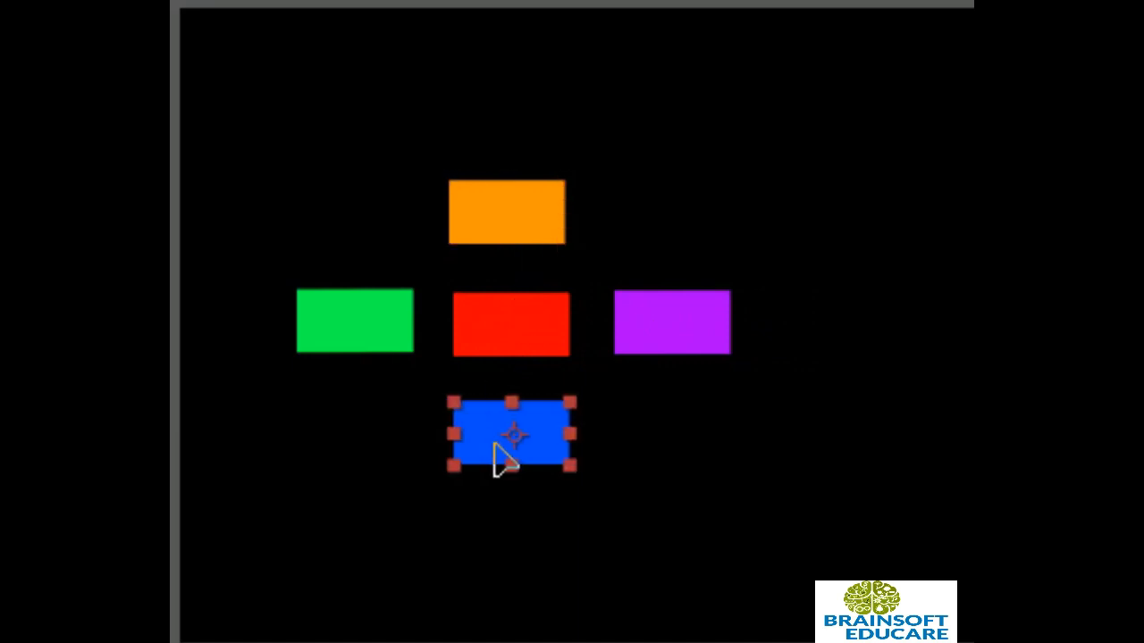
key("F2")
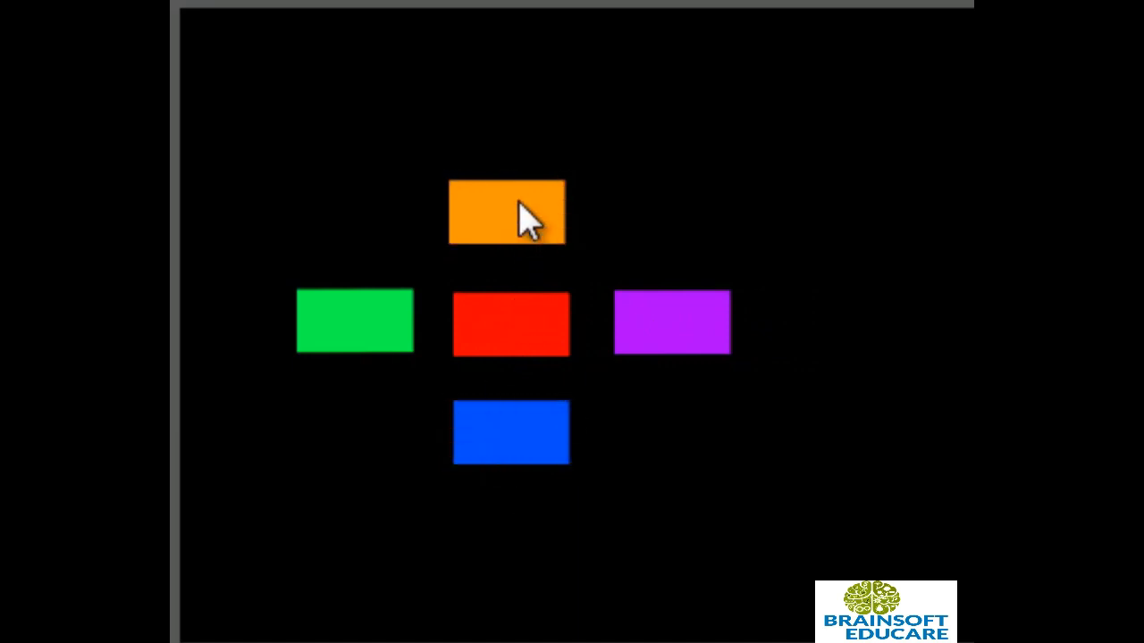
left_click_drag(521, 214, 519, 197)
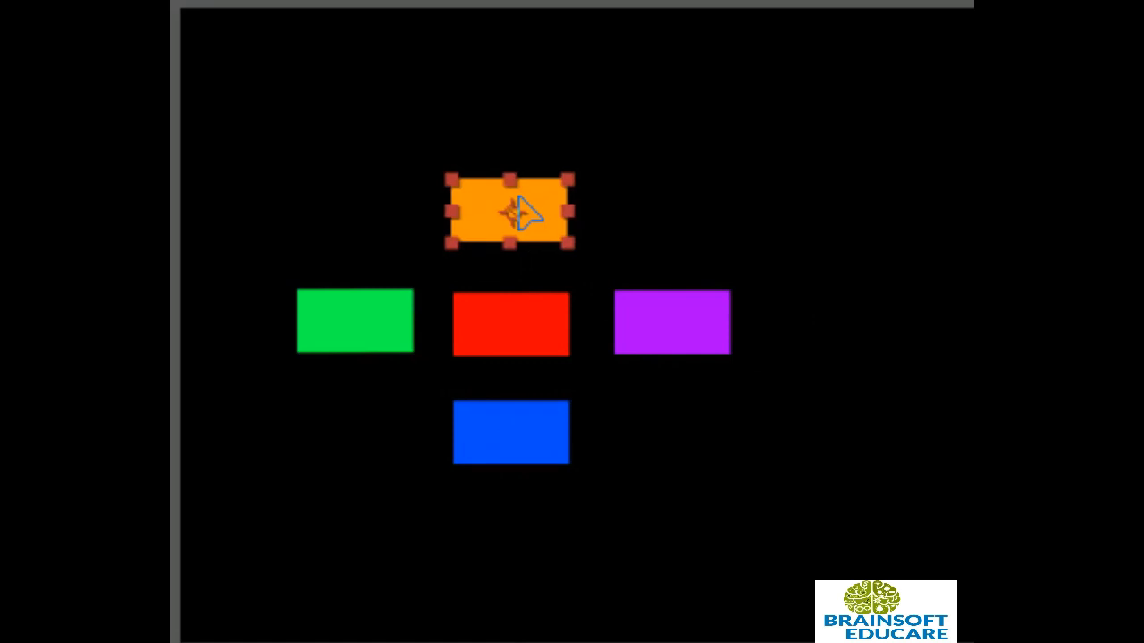
left_click(511, 639)
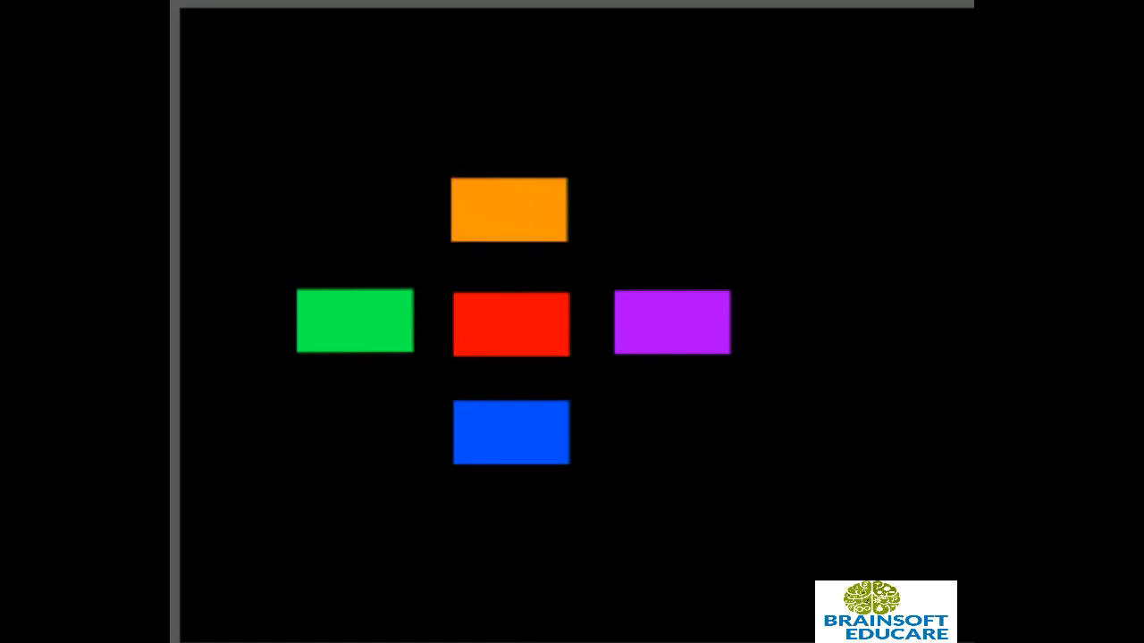
left_click(480, 451)
left_click_drag(480, 451, 477, 447)
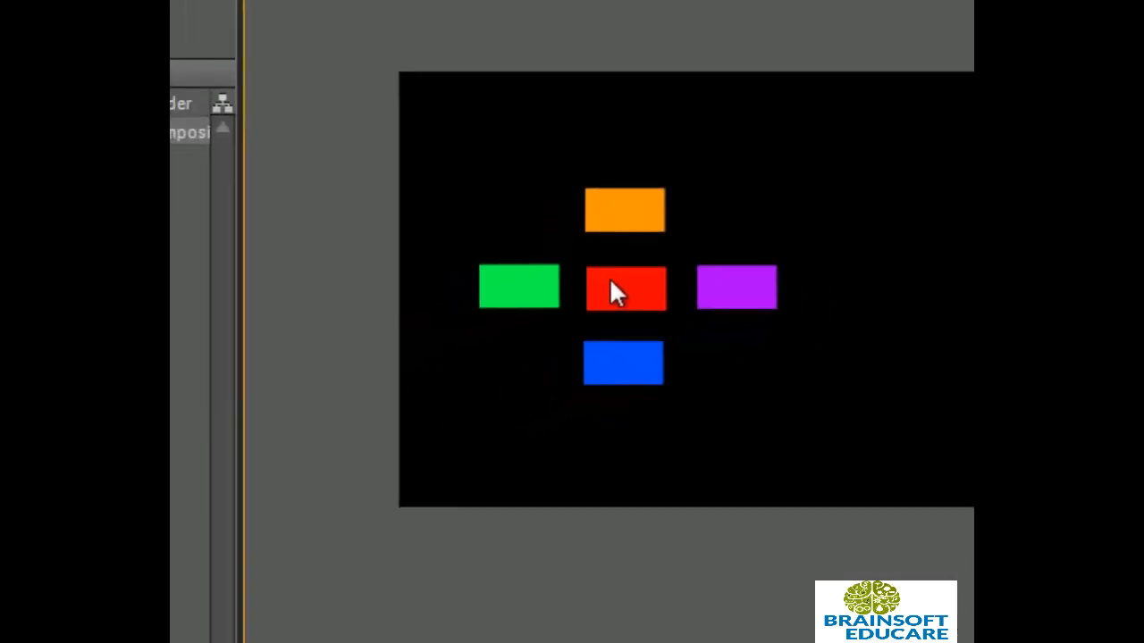
Step: Put the Red layer first in the layer stack and collapse the Scale properties of all layers
scroll(610, 279, "up", 1)
left_click_drag(507, 272, 631, 322)
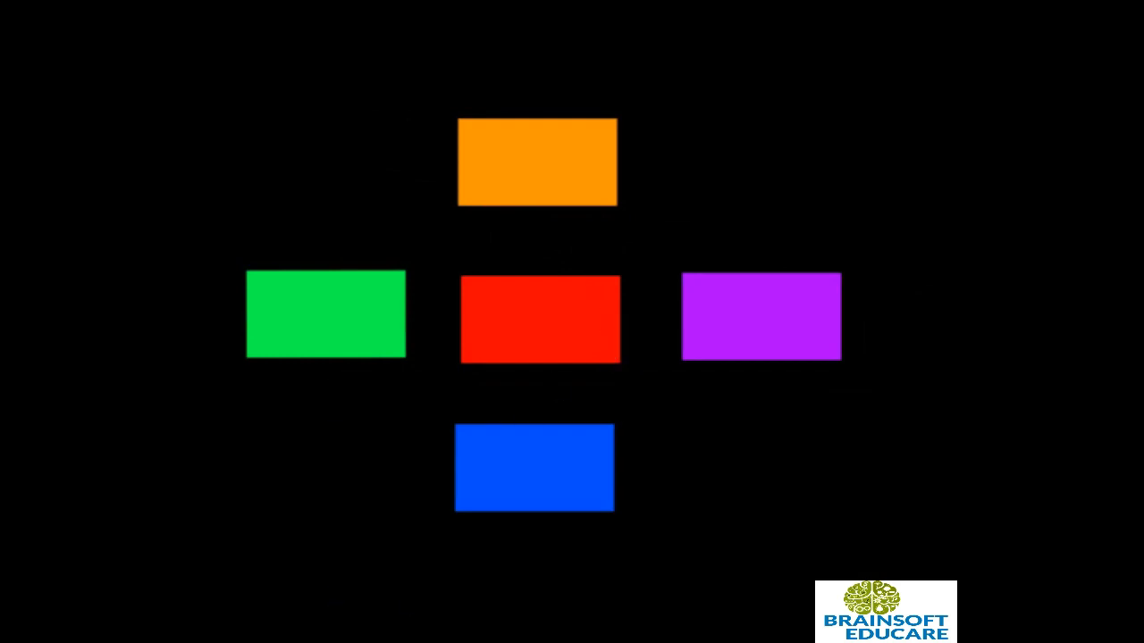
left_click(541, 320)
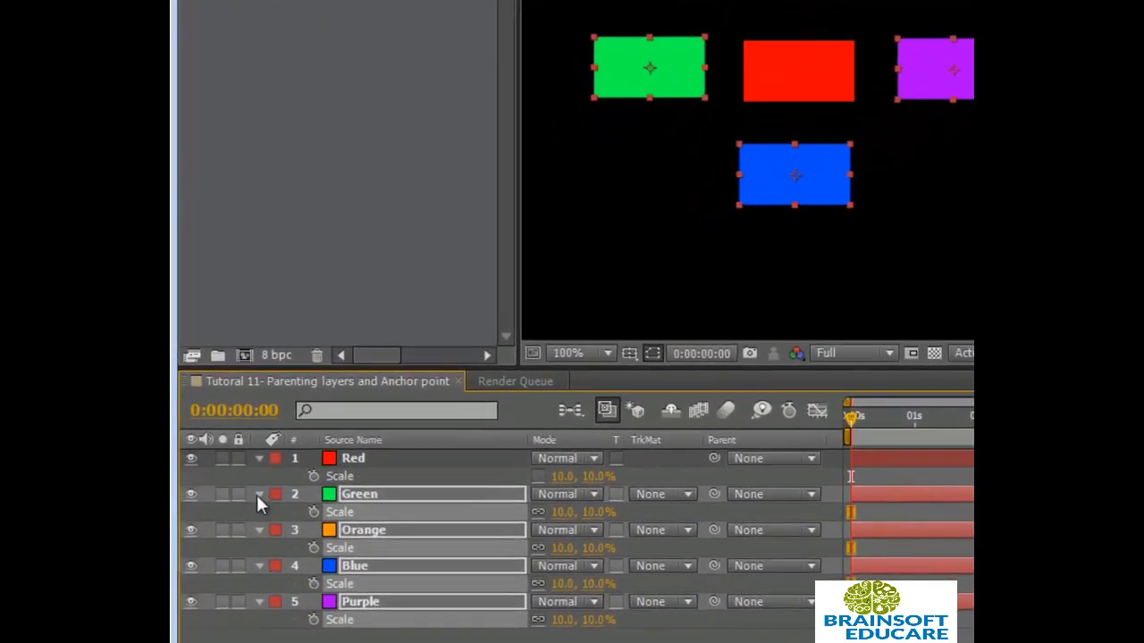
left_click(247, 515)
left_click(248, 484)
left_click(276, 420)
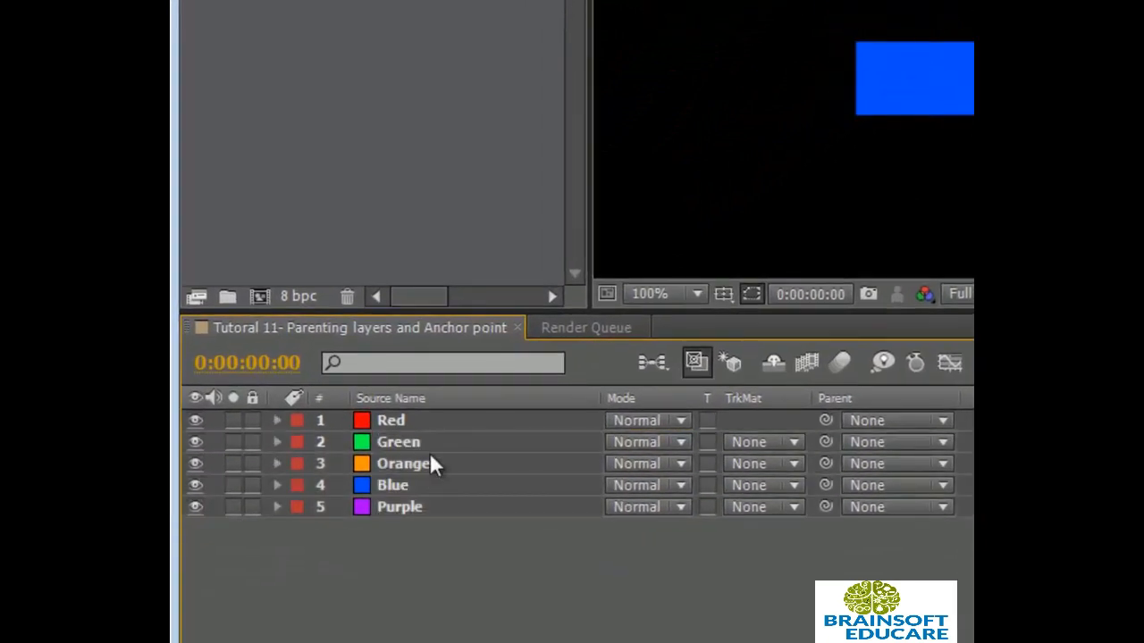
Step: Rename the Red layer as Parent
right_click(401, 419)
left_click(472, 402)
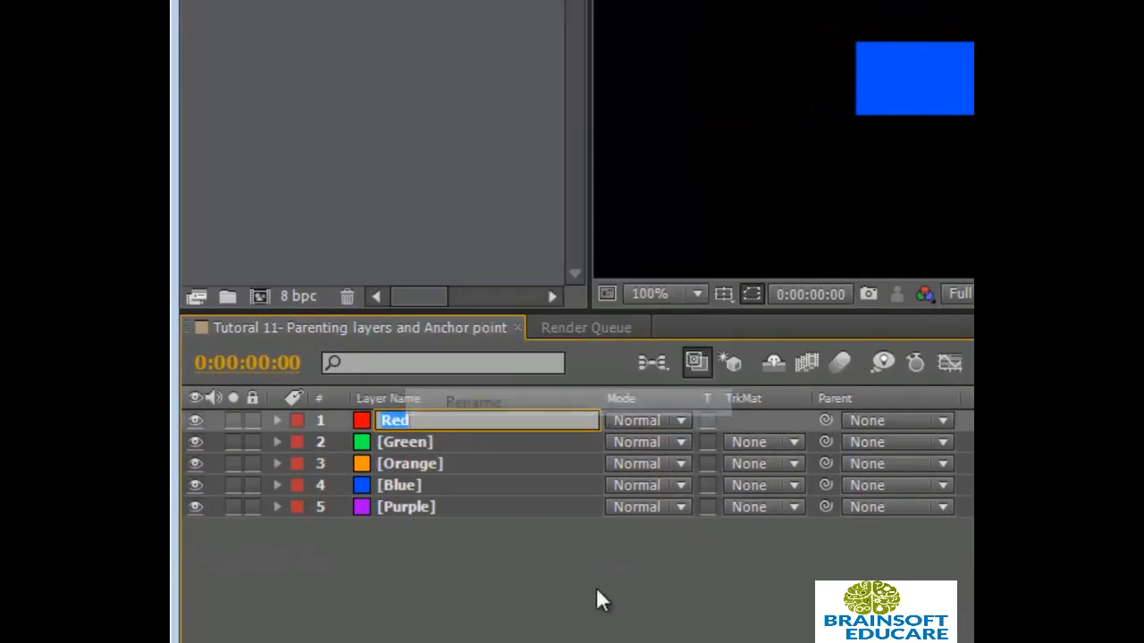
type("Parent")
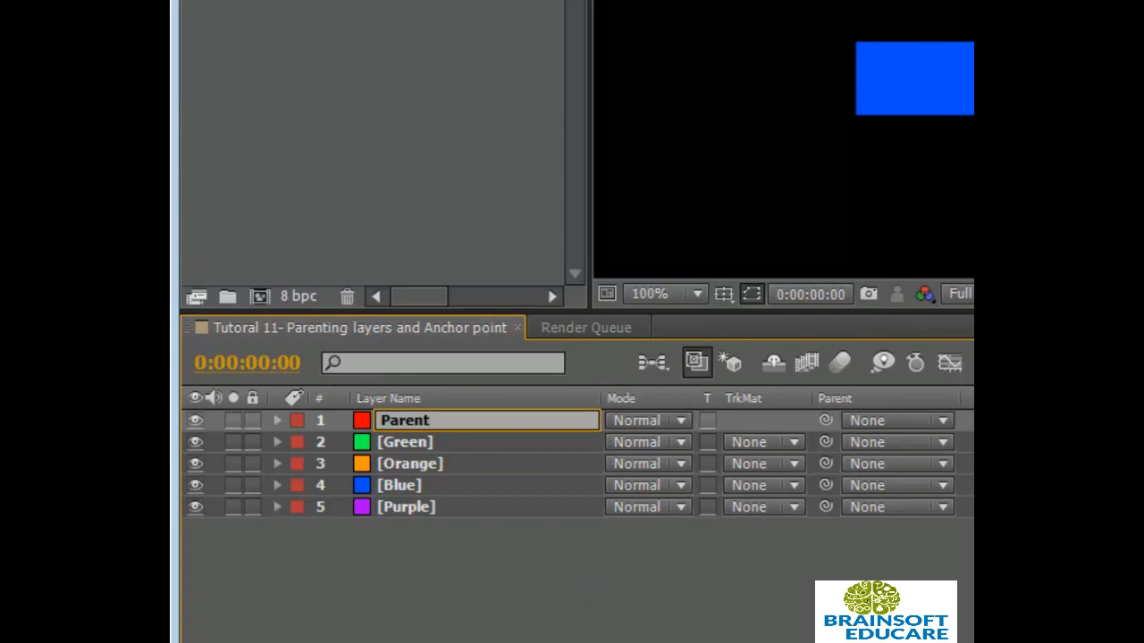
left_click(391, 610)
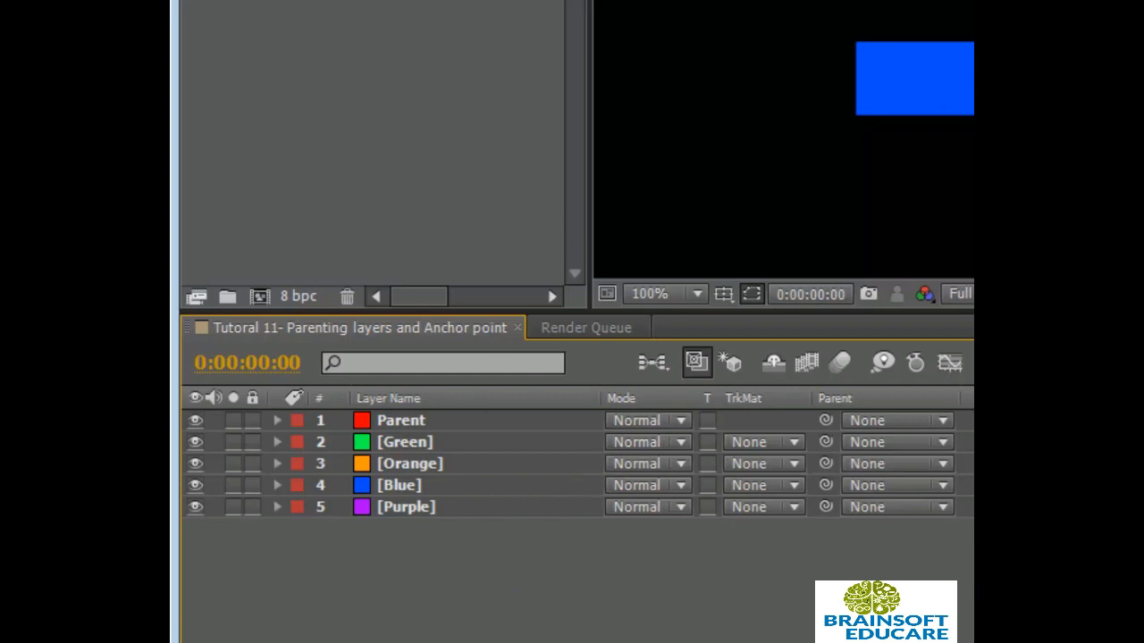
Step: Set 1. Parent as the parent of the Green layer
left_click(426, 443)
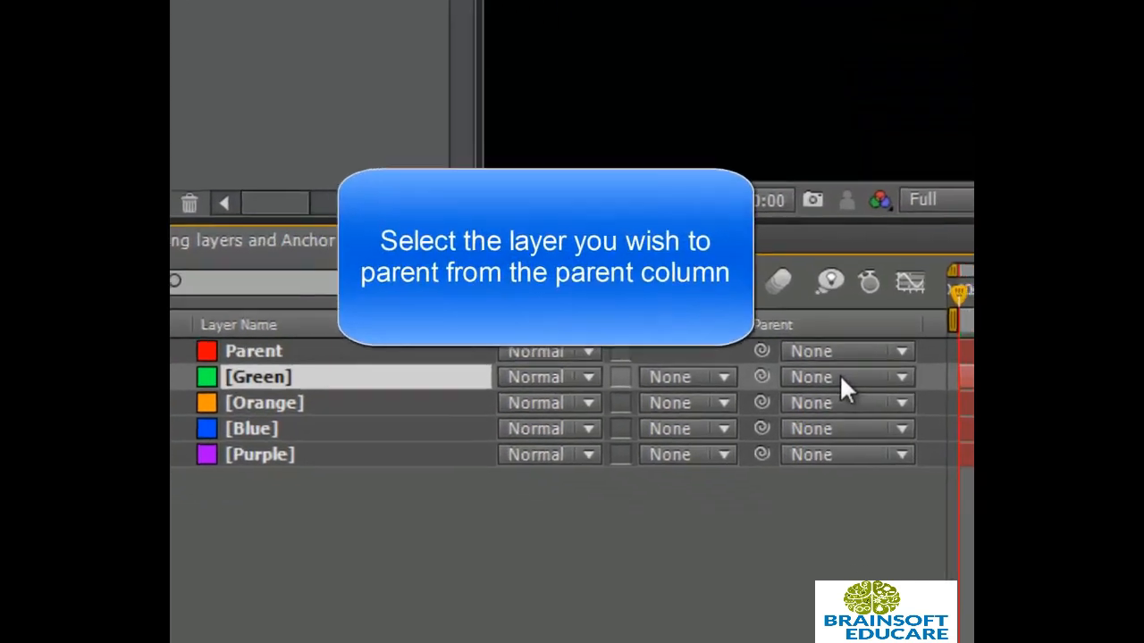
left_click(867, 443)
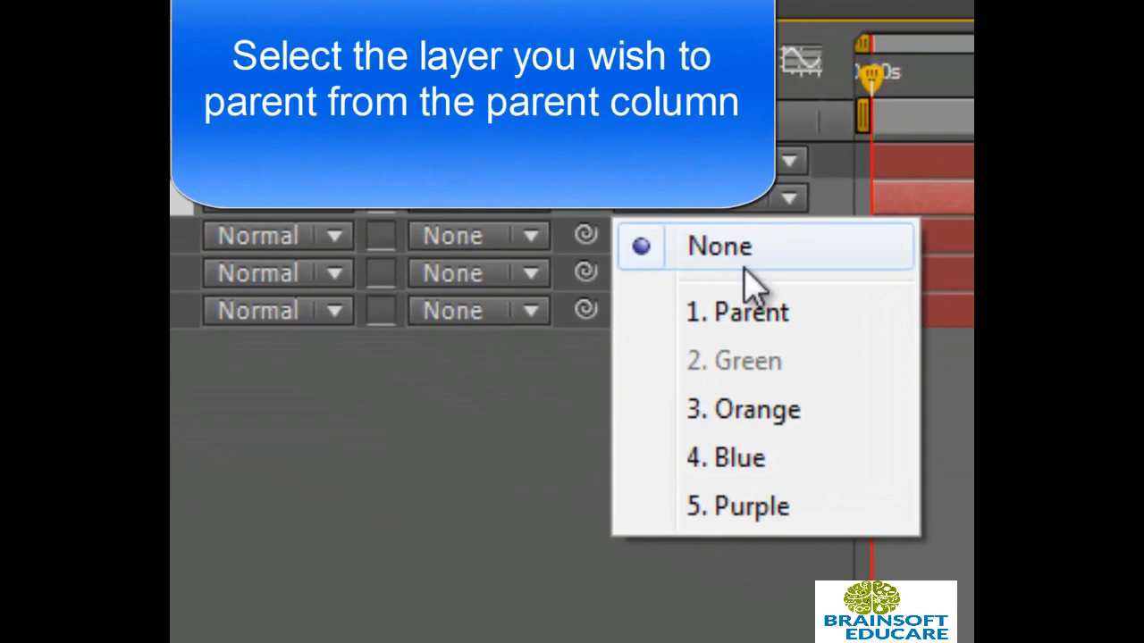
left_click(766, 329)
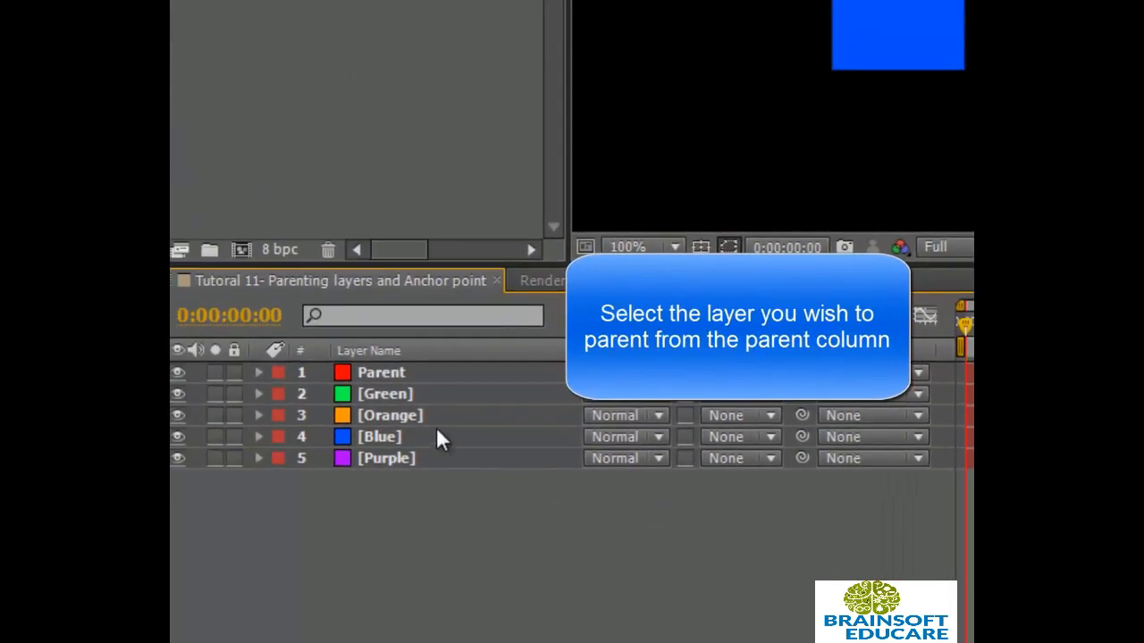
Step: Link the Orange, Blue and Purple layers to the Parent layer with their pick whips
left_click(404, 416)
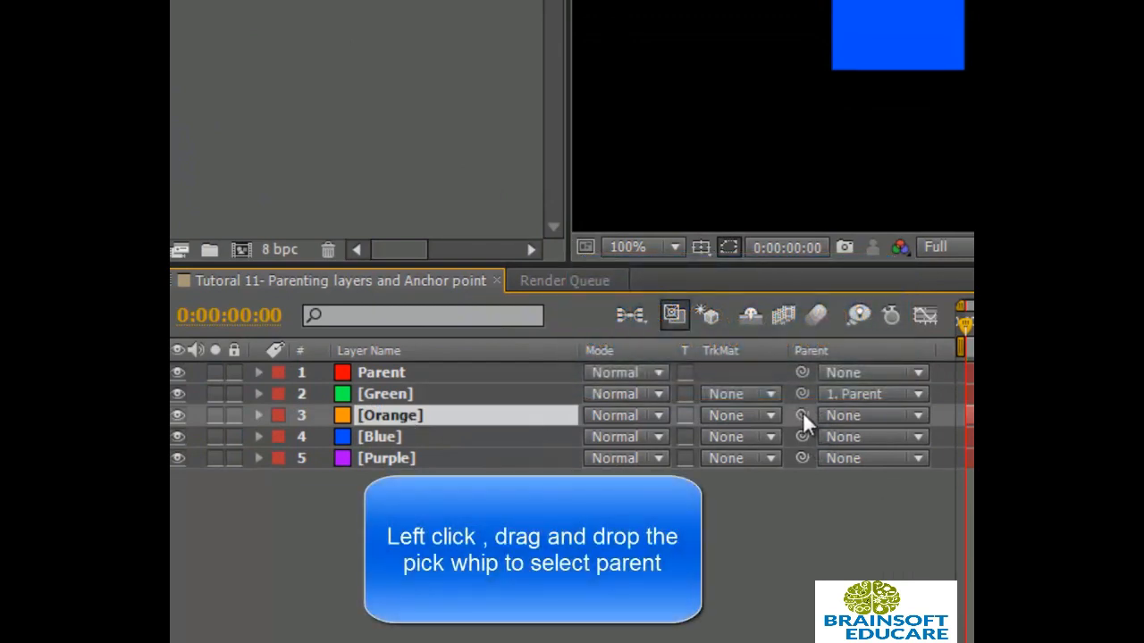
left_click_drag(802, 415, 372, 372)
left_click_drag(799, 436, 430, 373)
left_click_drag(802, 455, 439, 372)
left_click(732, 572)
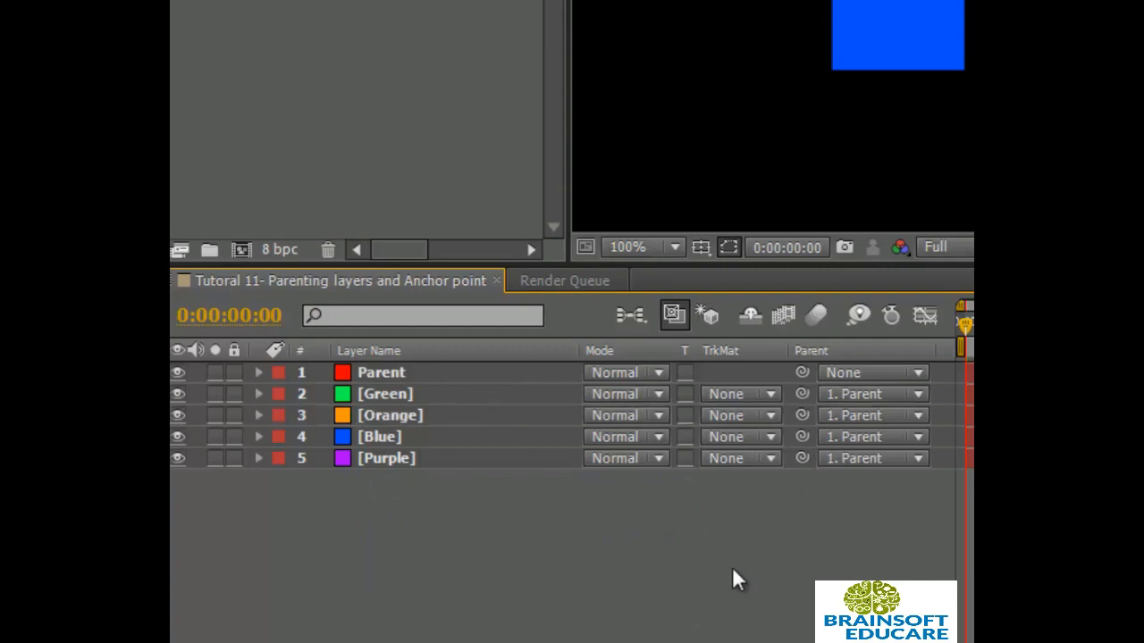
left_click(389, 371)
left_click(426, 556)
left_click_drag(477, 582, 376, 521)
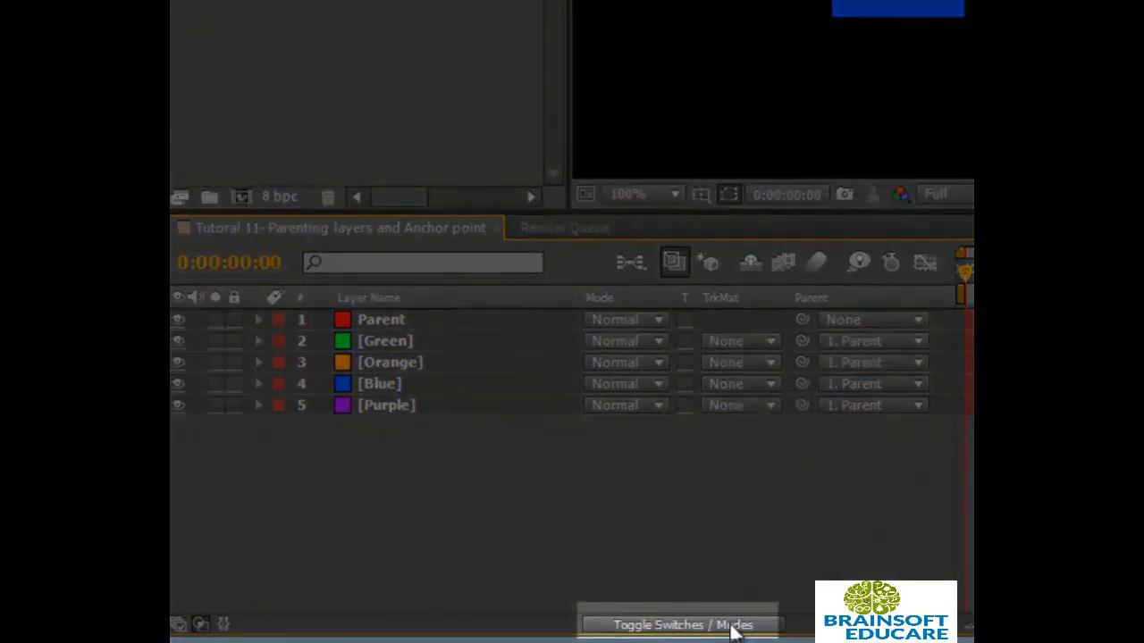
Step: Show the layer switches, enable hiding of shy layers, and mark the Green, Orange, Blue and Purple layers as shy
left_click(730, 625)
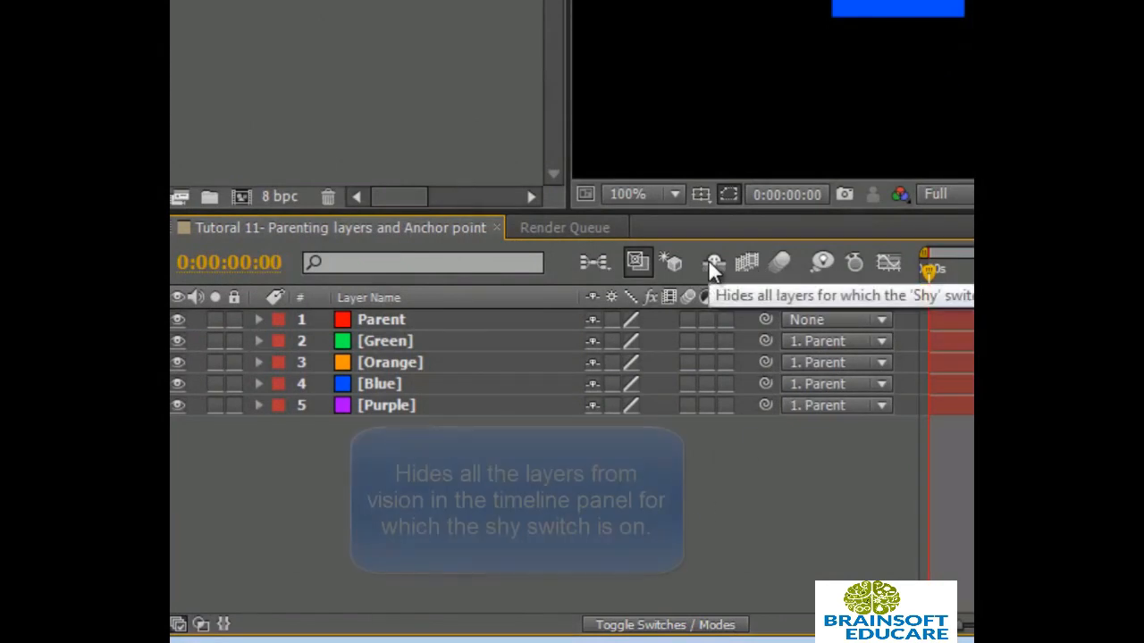
left_click(711, 263)
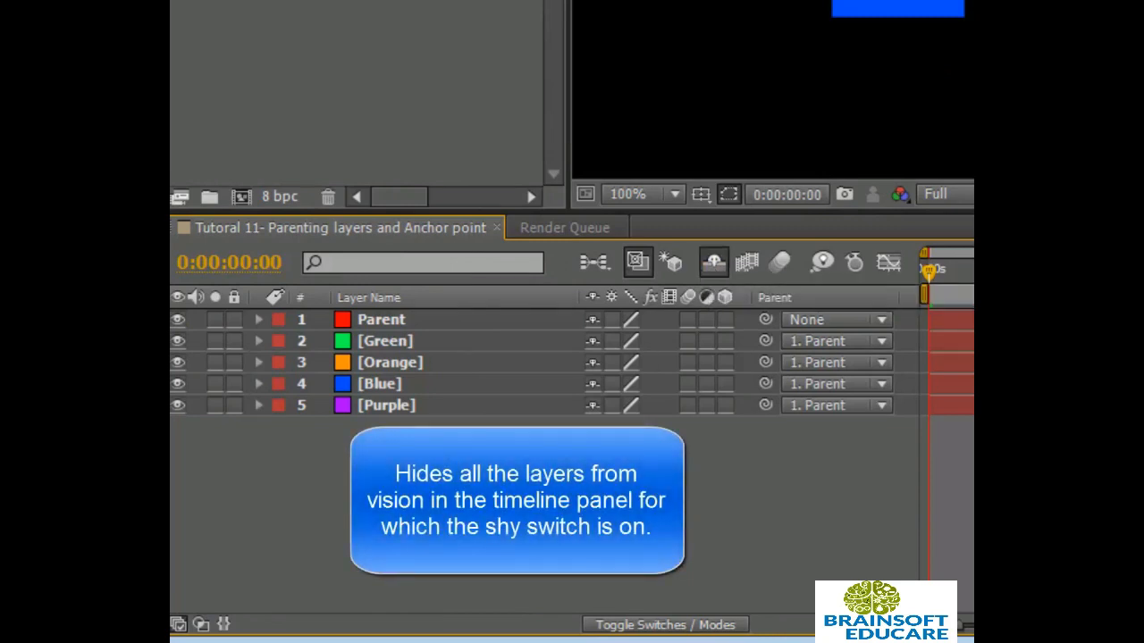
left_click(393, 407)
left_click(379, 362, "shift")
left_click(368, 341, "shift")
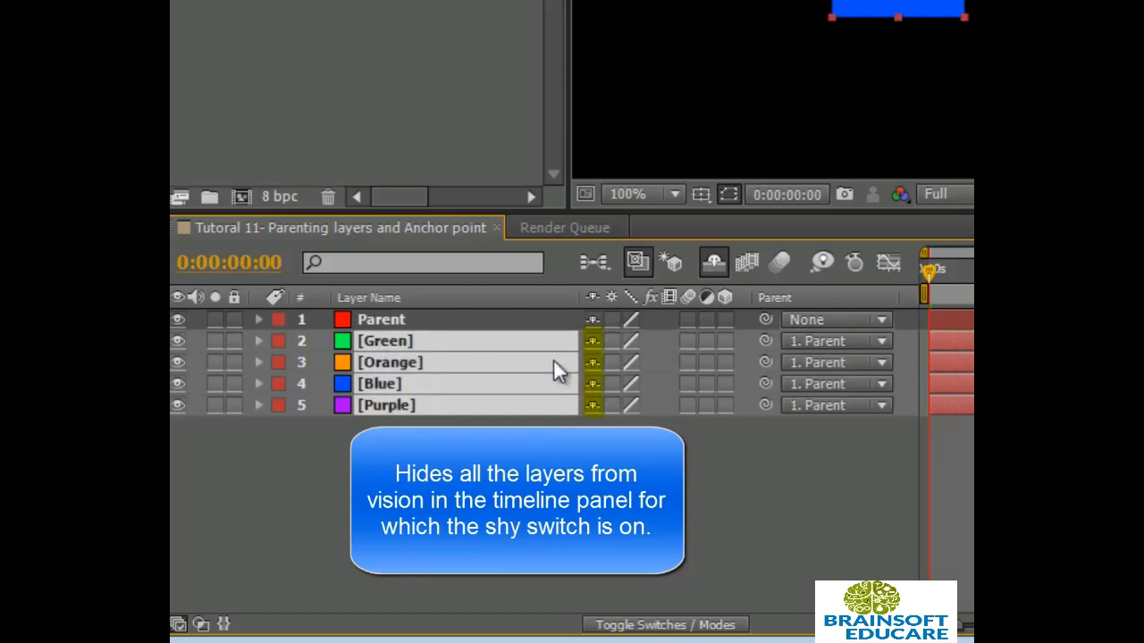
left_click(594, 351)
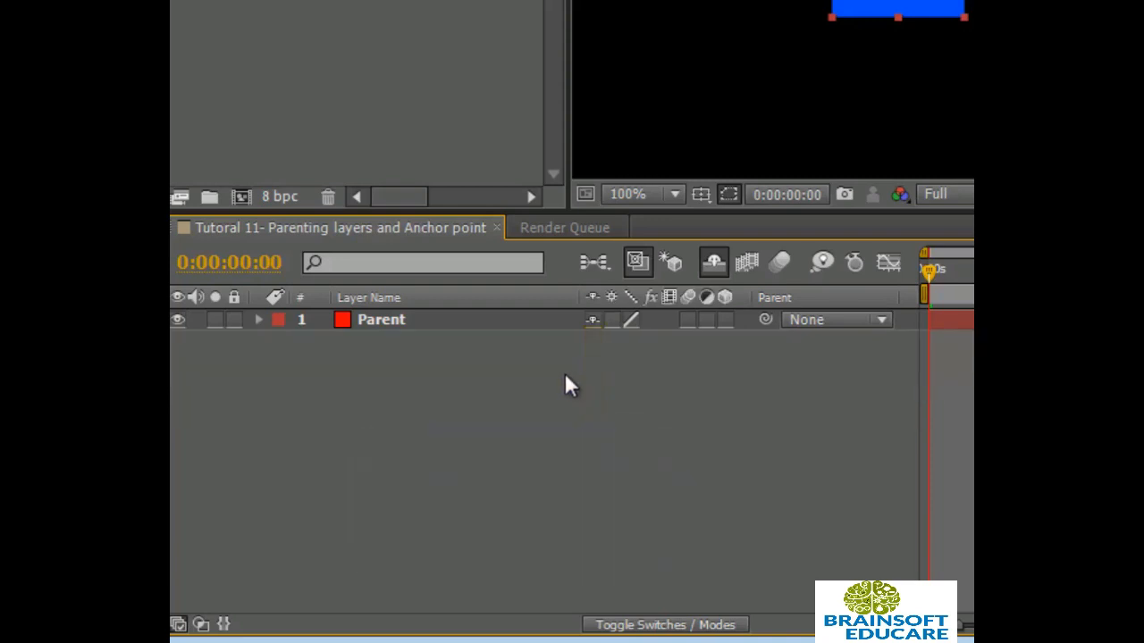
left_click(570, 384)
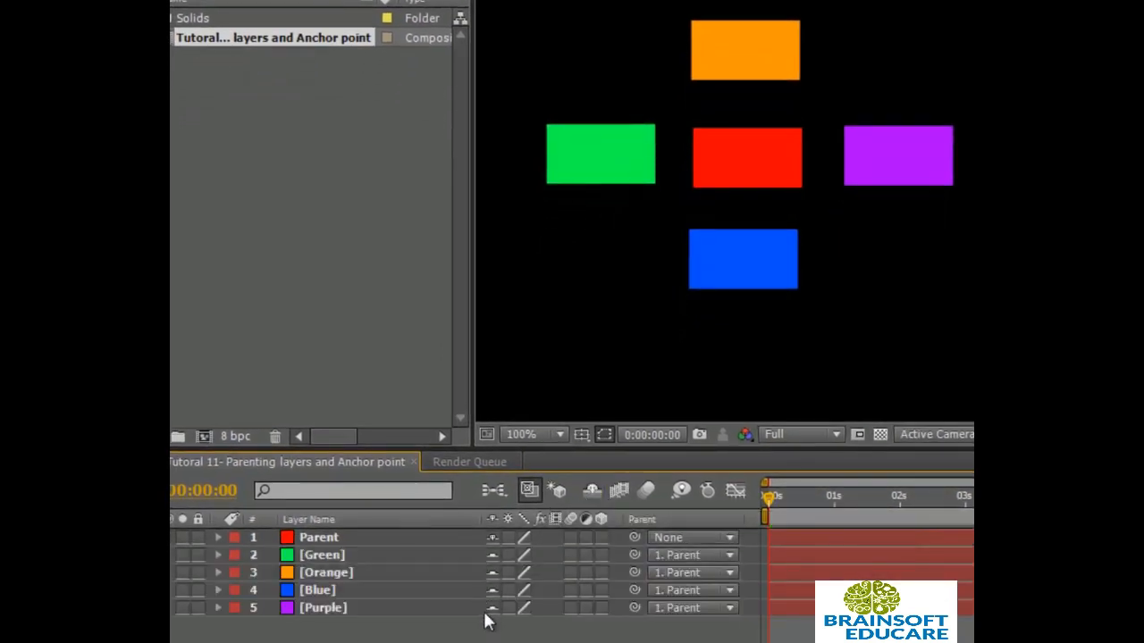
Step: Hide the shy layers in the timeline again and set the composition view magnification to Fit up to 100%
left_click(589, 493)
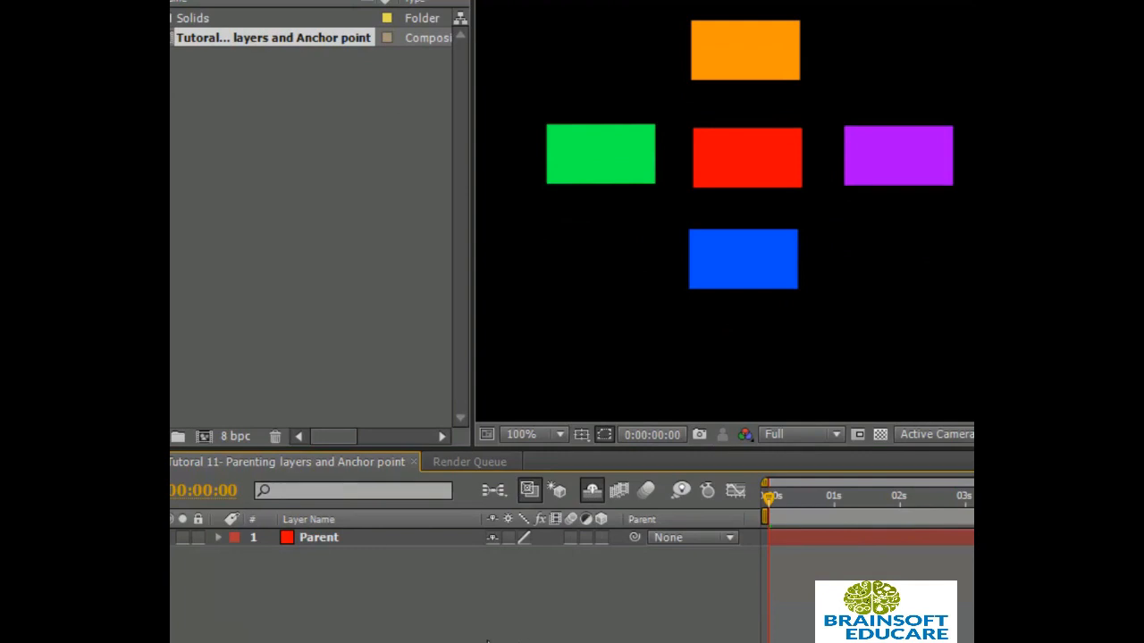
scroll(885, 113, "down", 1)
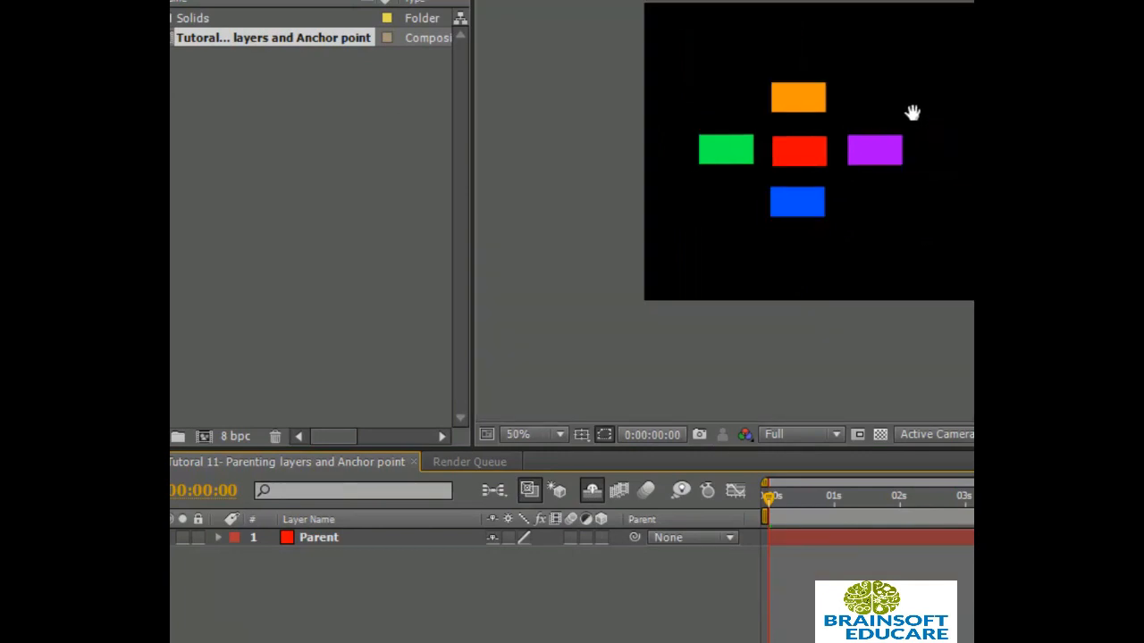
left_click_drag(912, 112, 849, 132)
left_click(540, 434)
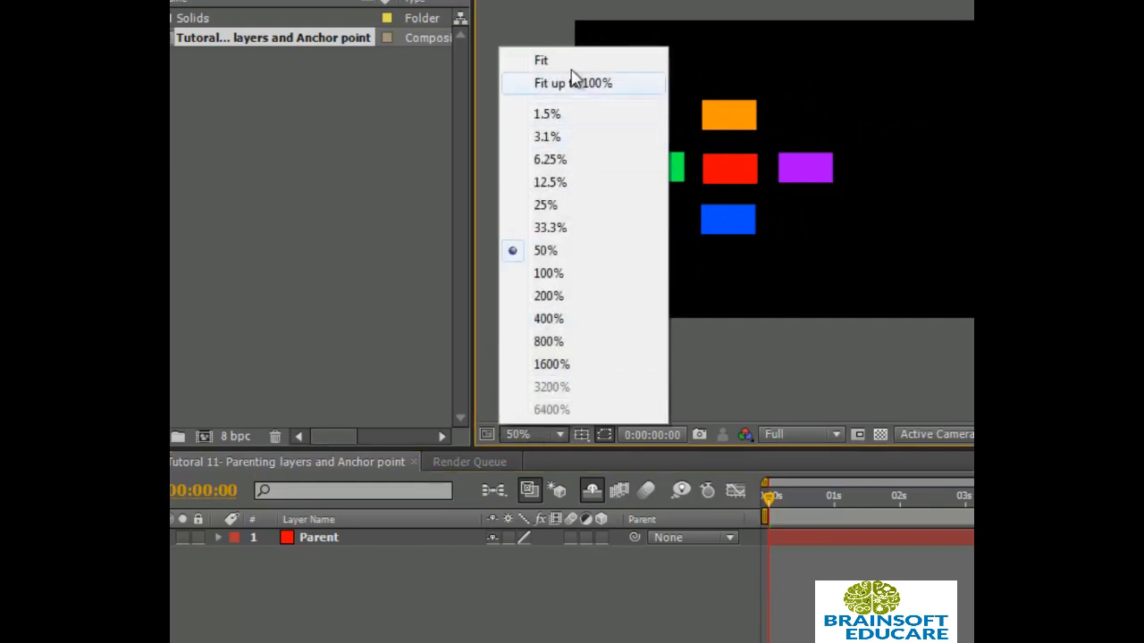
left_click(574, 78)
left_click(880, 607)
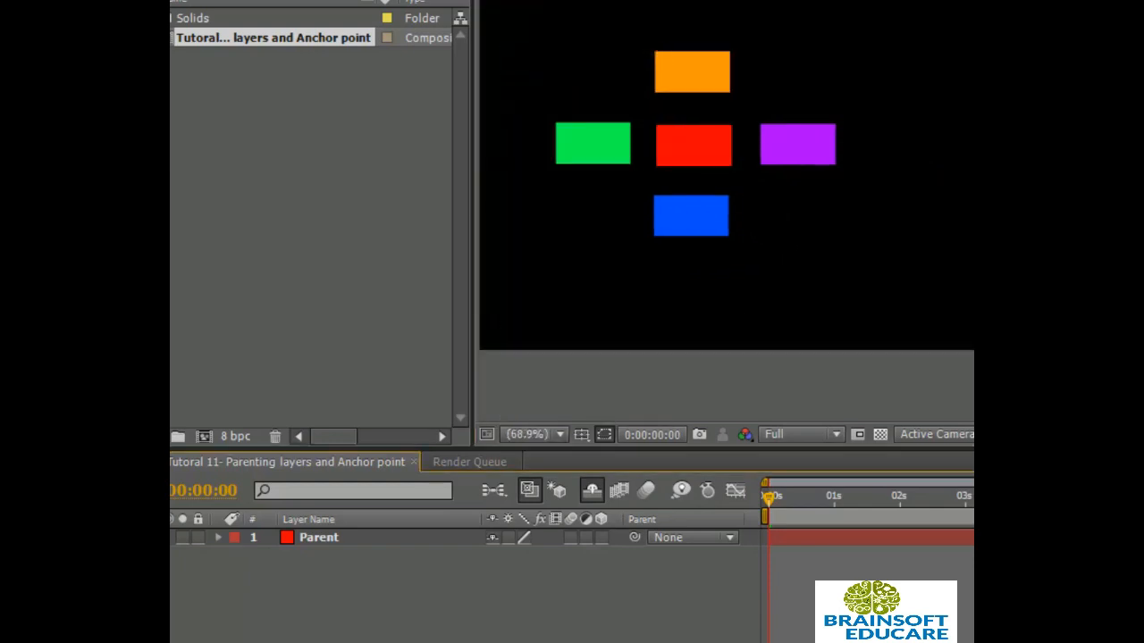
Step: Reveal the Parent layer's Position property and move the layer to an X position of 211
left_click(329, 537)
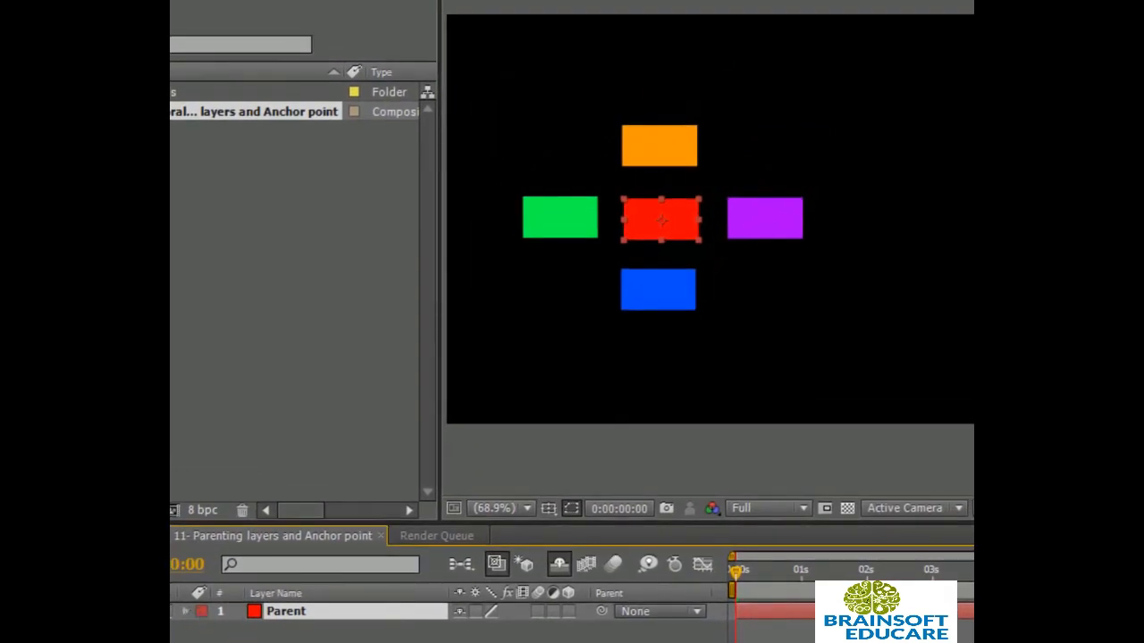
key("p")
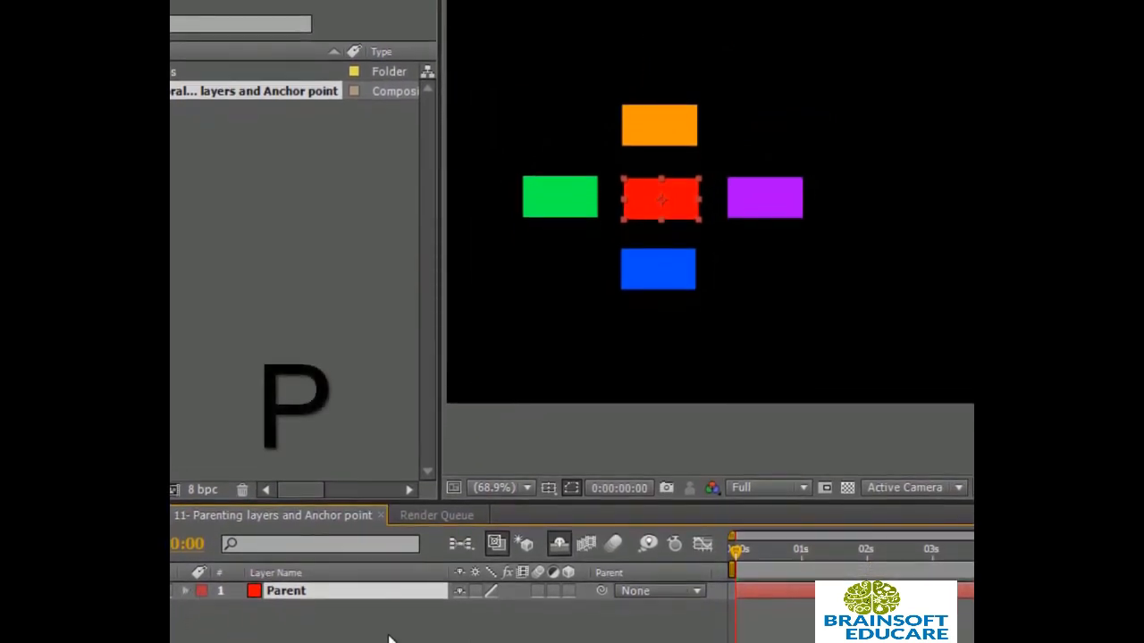
left_click(429, 630)
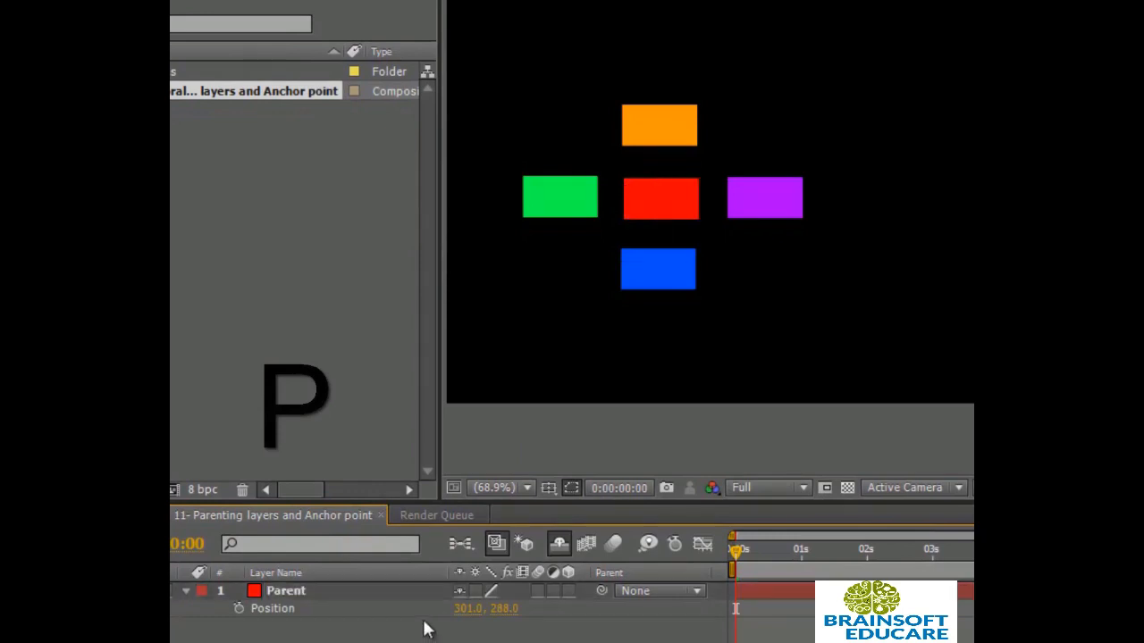
left_click_drag(462, 610, 379, 620)
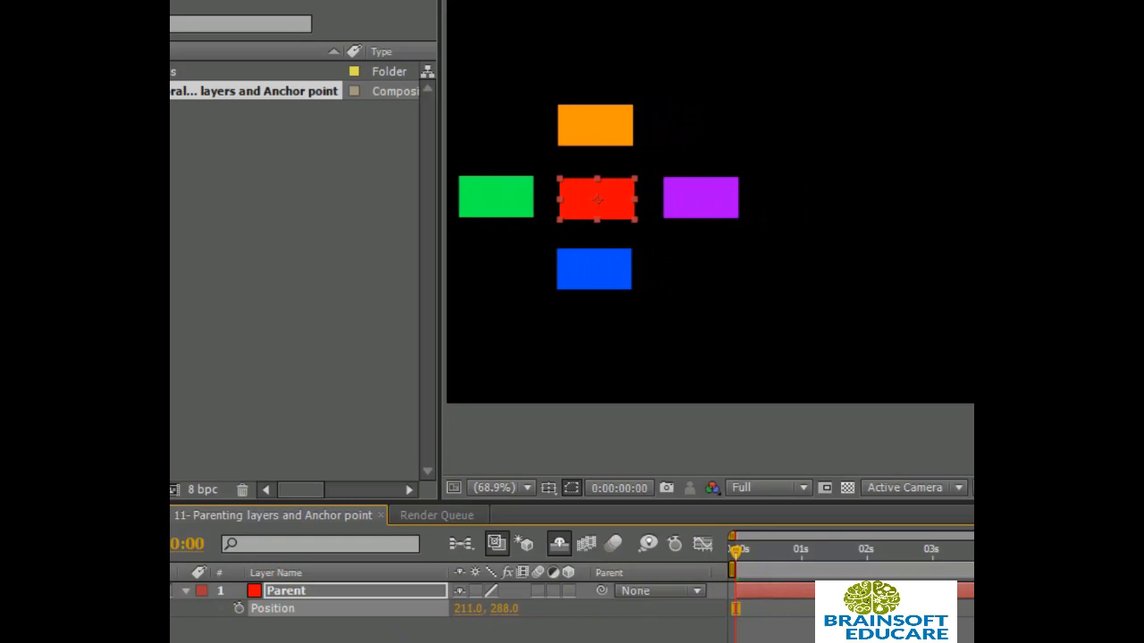
left_click(735, 608)
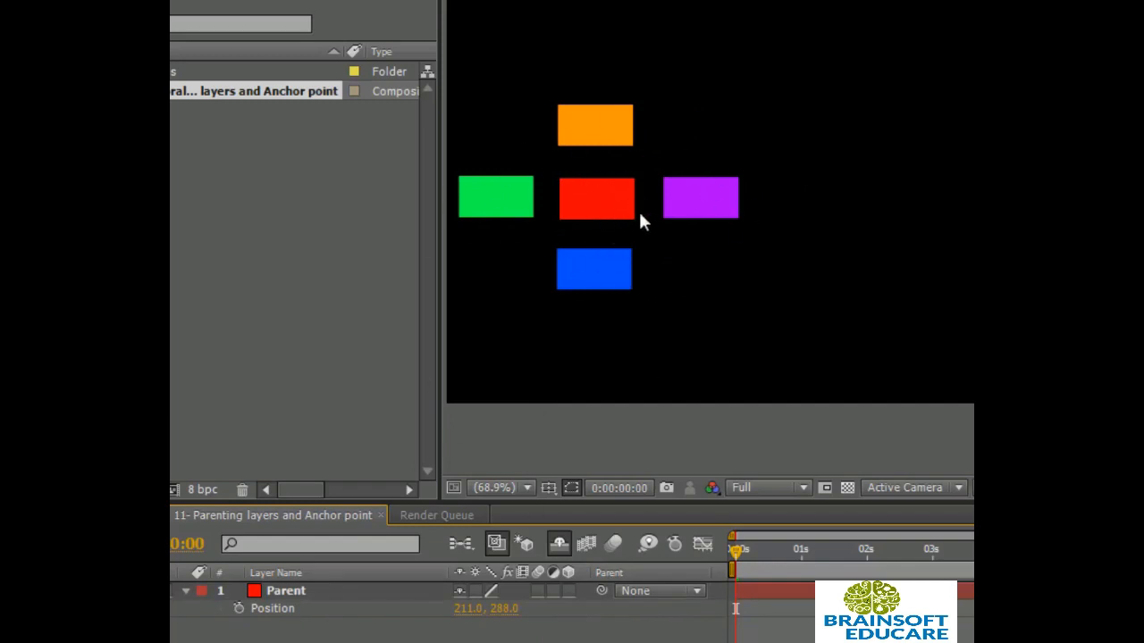
Step: Keyframe the Parent layer's Position at 0 seconds, and add a keyframe with X at 845 at 3 seconds
left_click(239, 608)
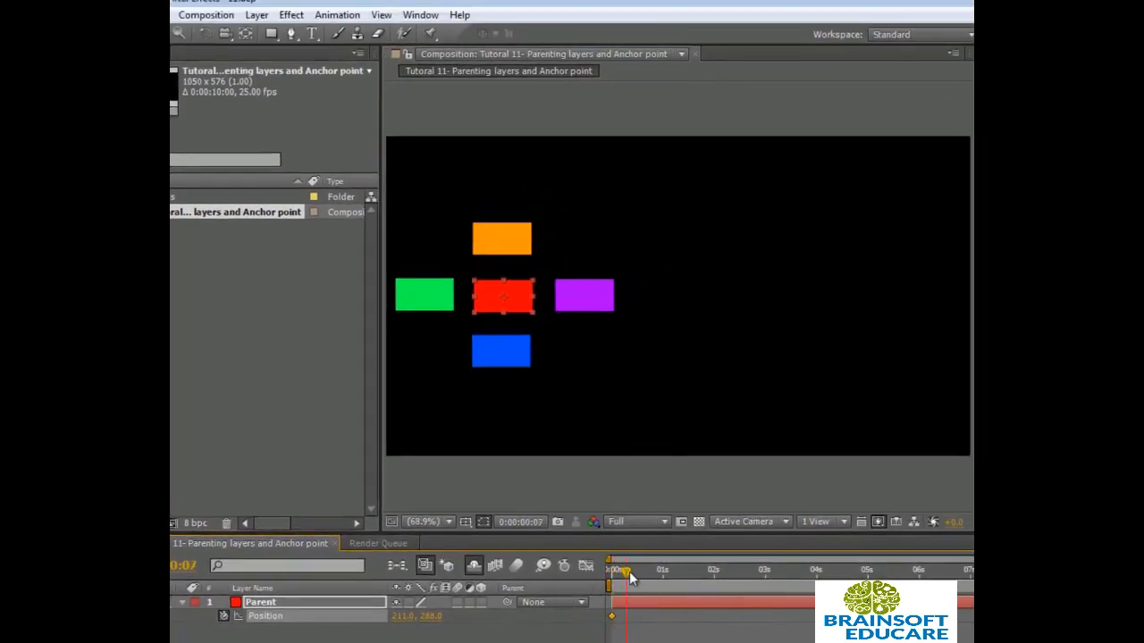
left_click_drag(629, 573, 767, 603)
left_click_drag(400, 617, 963, 616)
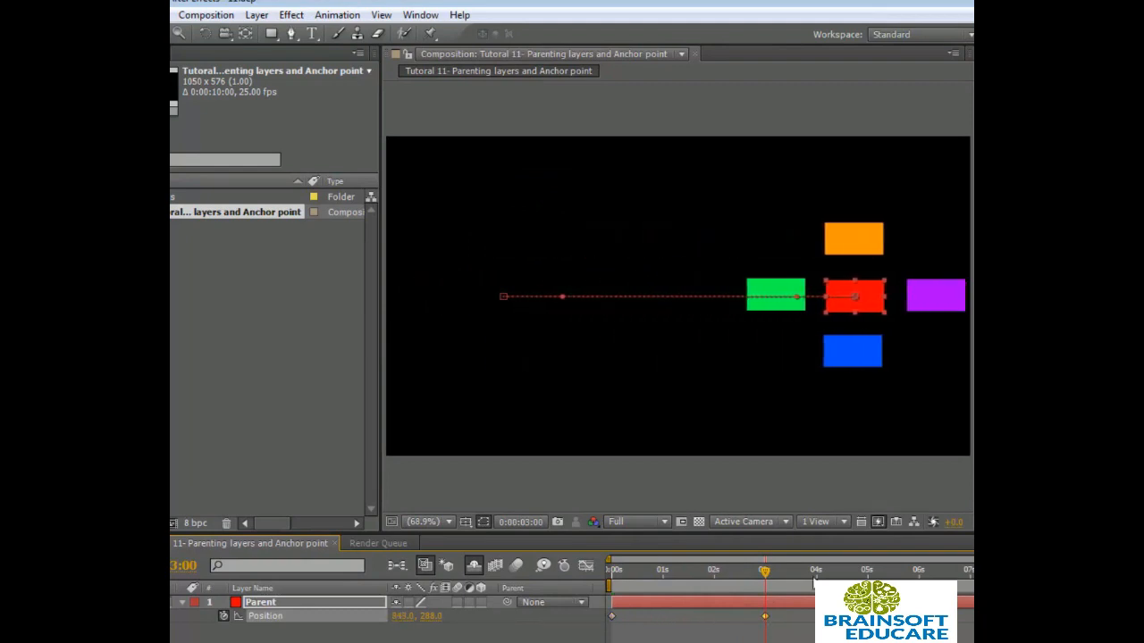
Step: Reveal the Parent layer's Rotation property and set its first keyframe at 0 seconds
left_click_drag(763, 572, 419, 587)
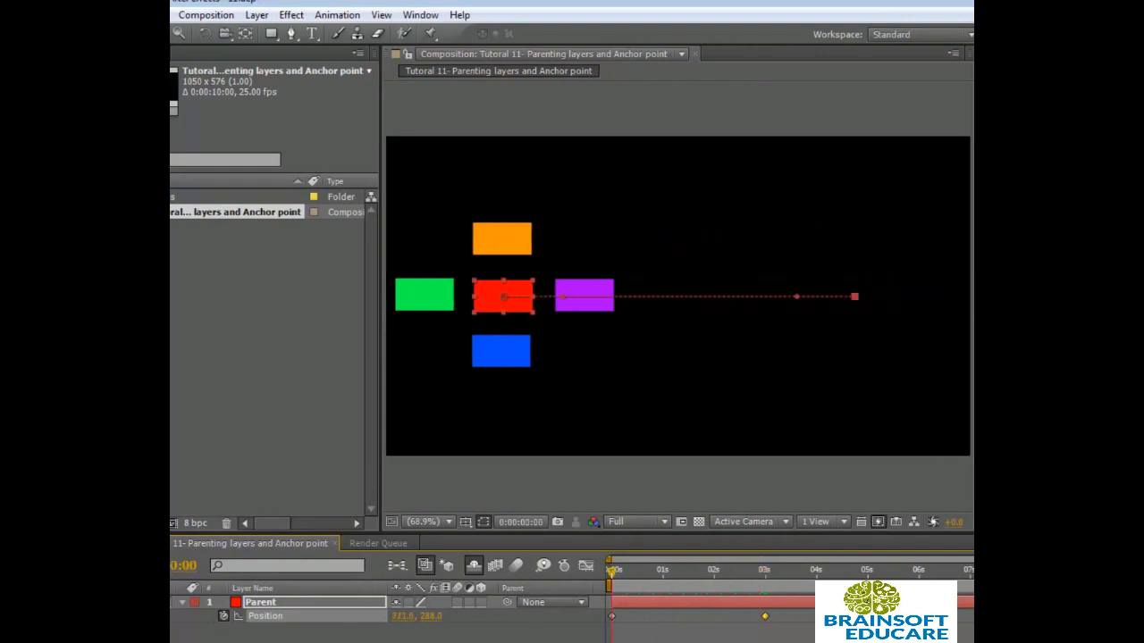
left_click(295, 638)
left_click(277, 604)
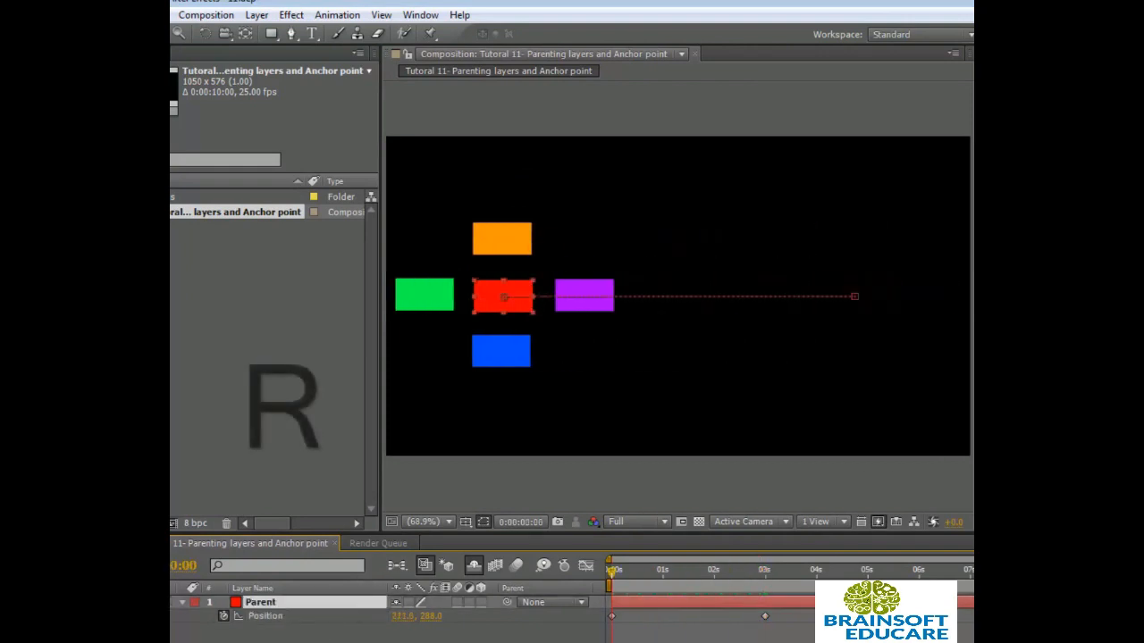
key("r")
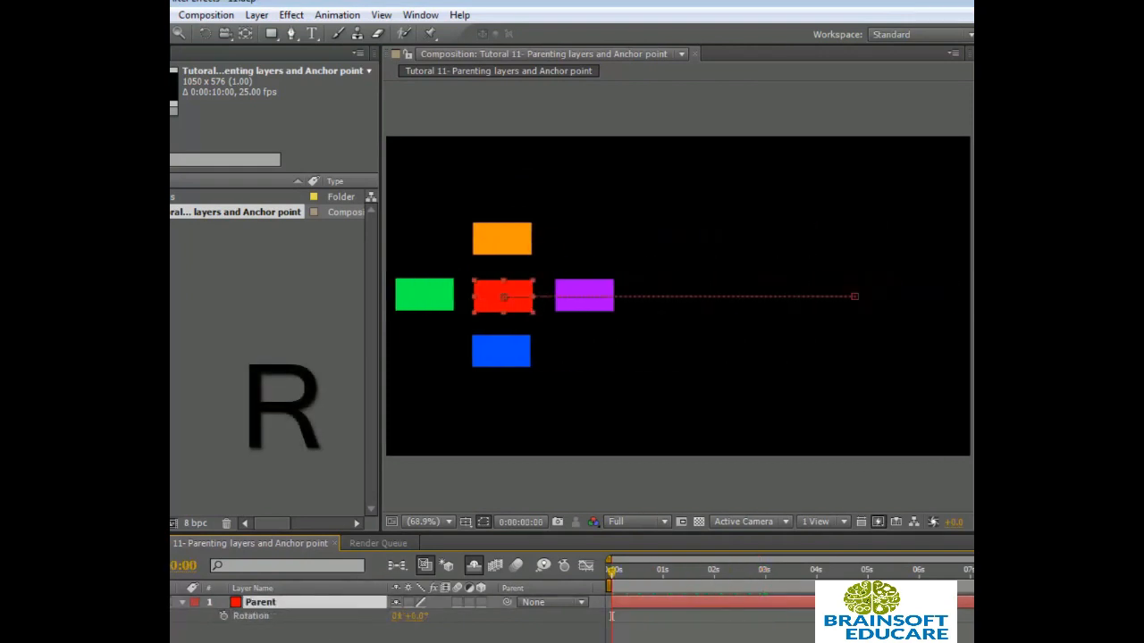
left_click(223, 616)
Step: Add a Rotation keyframe of 2 full revolutions to the Parent layer at 3 seconds
left_click_drag(611, 570, 765, 591)
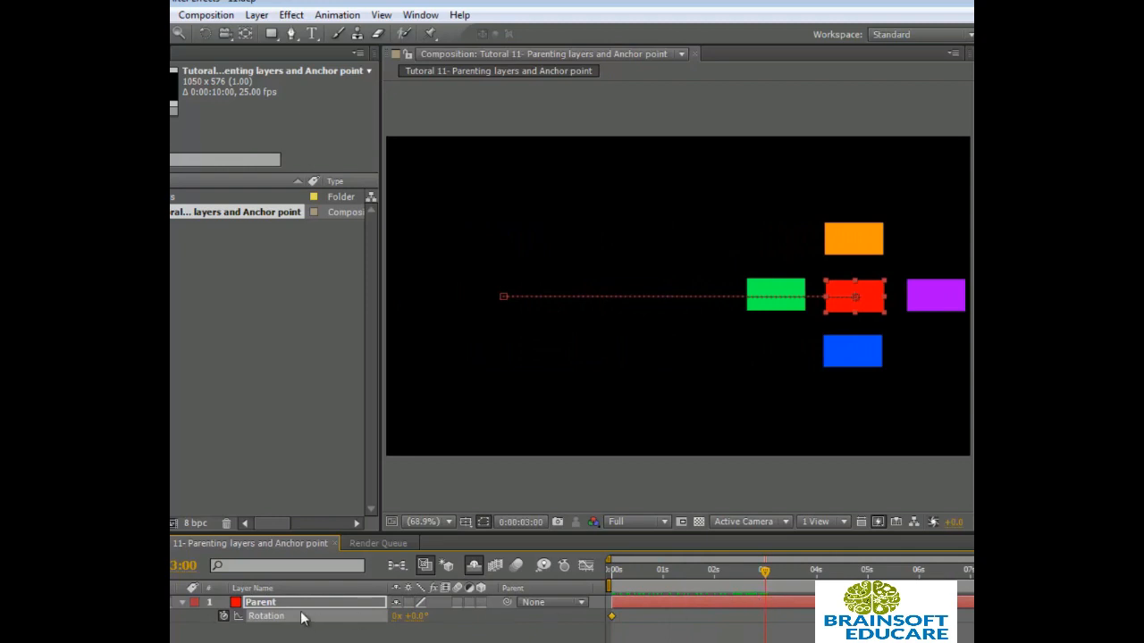
left_click(396, 616)
type("2")
key("Return")
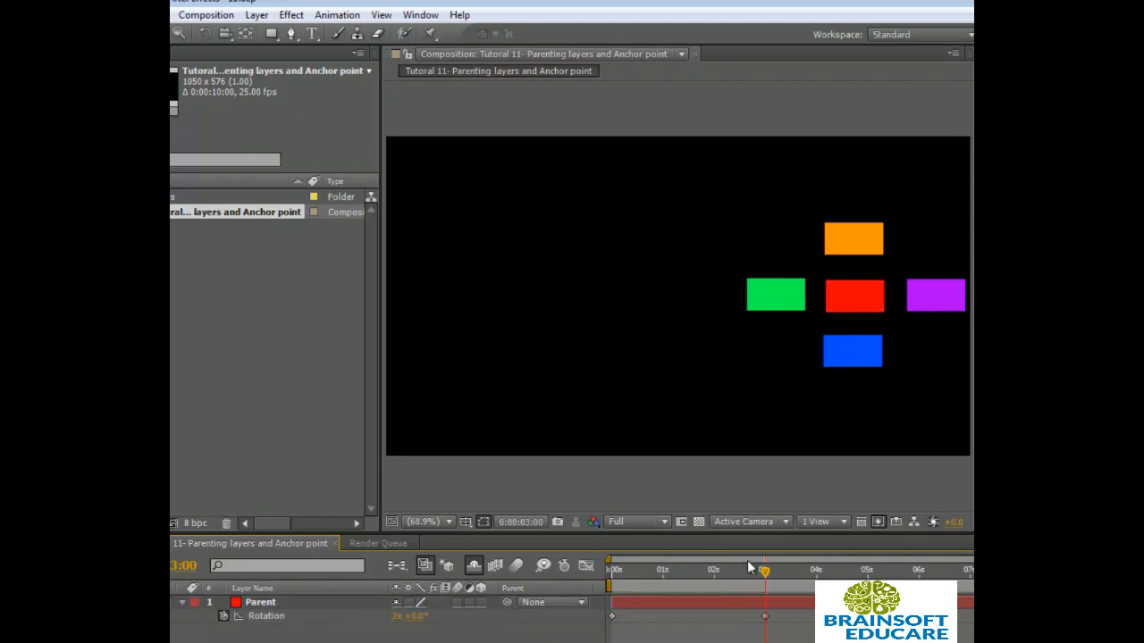
Step: Shorten the work area to end just after 3 seconds and preview the animation from the start
left_click_drag(765, 570, 521, 576)
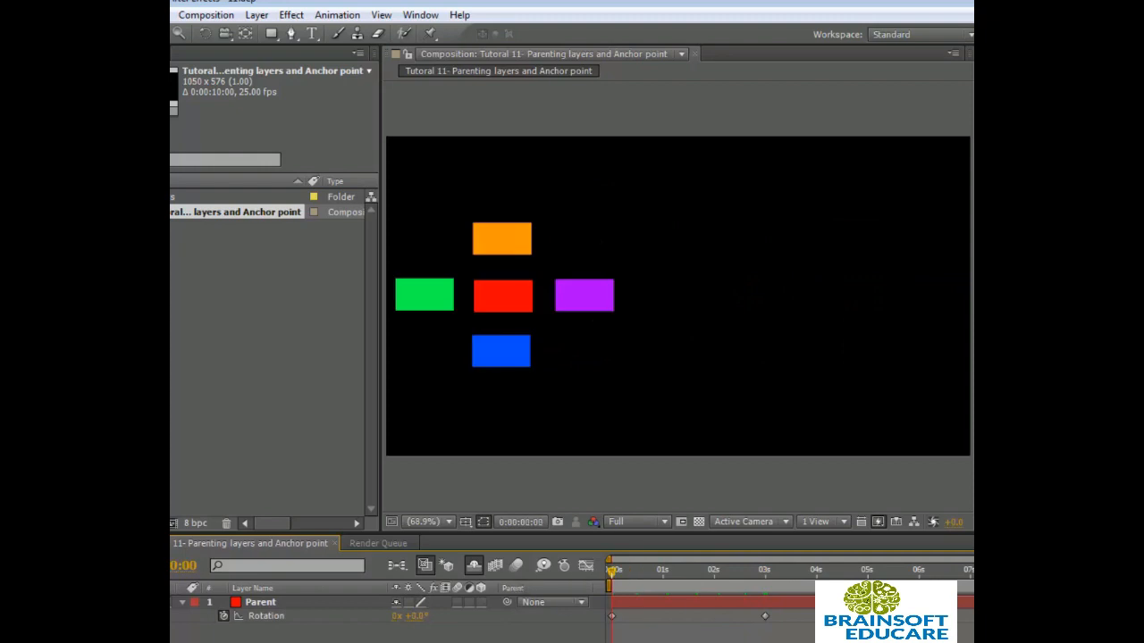
left_click_drag(968, 586, 779, 586)
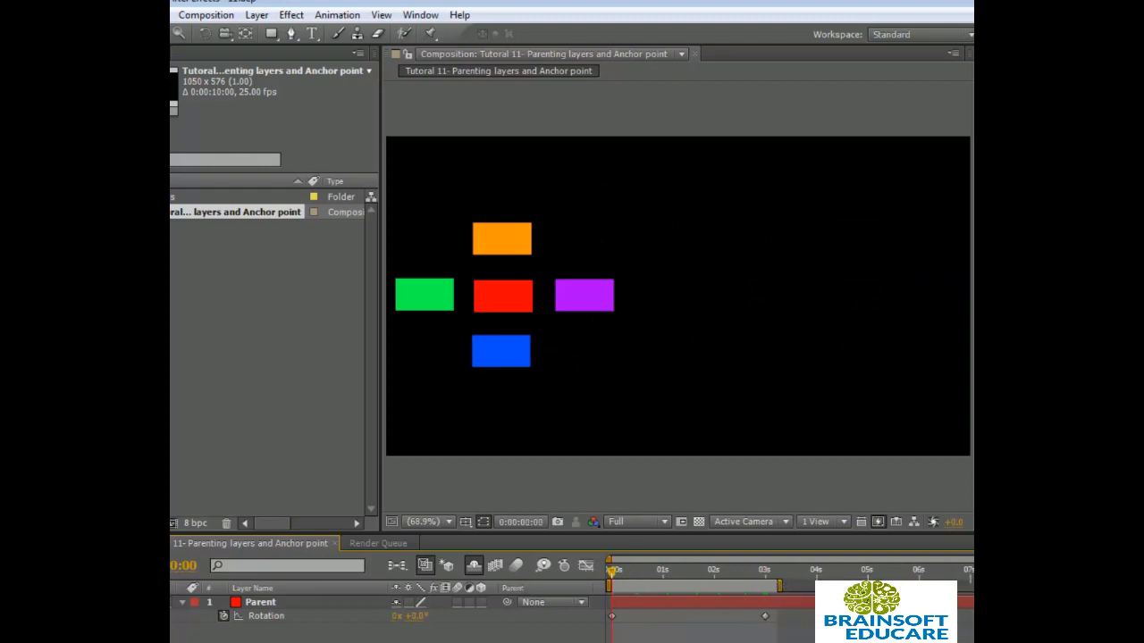
key("space")
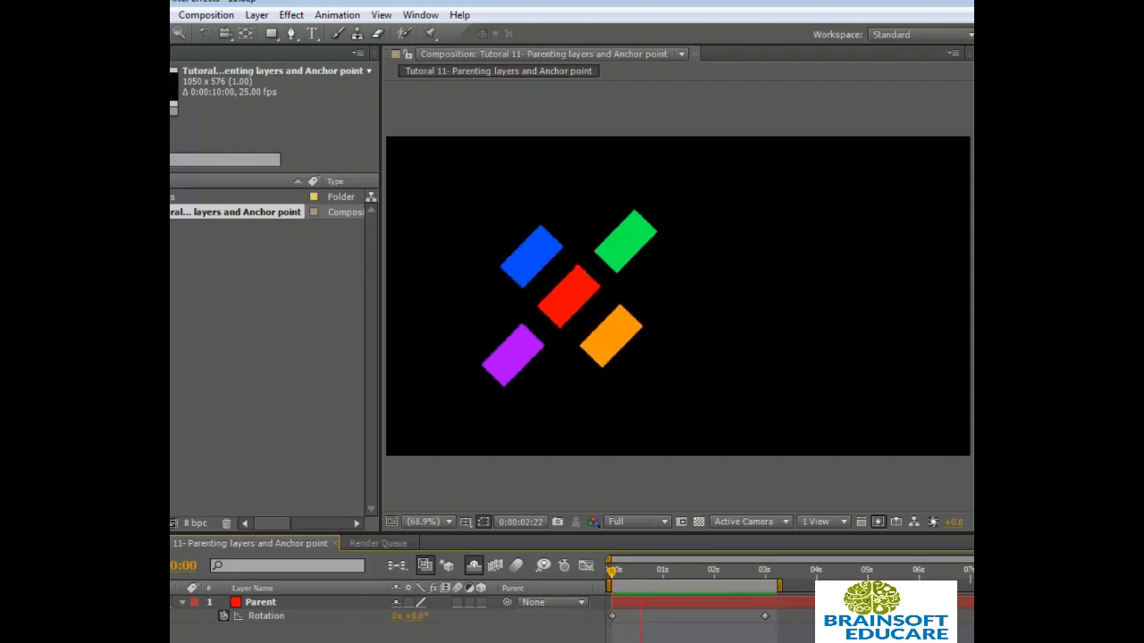